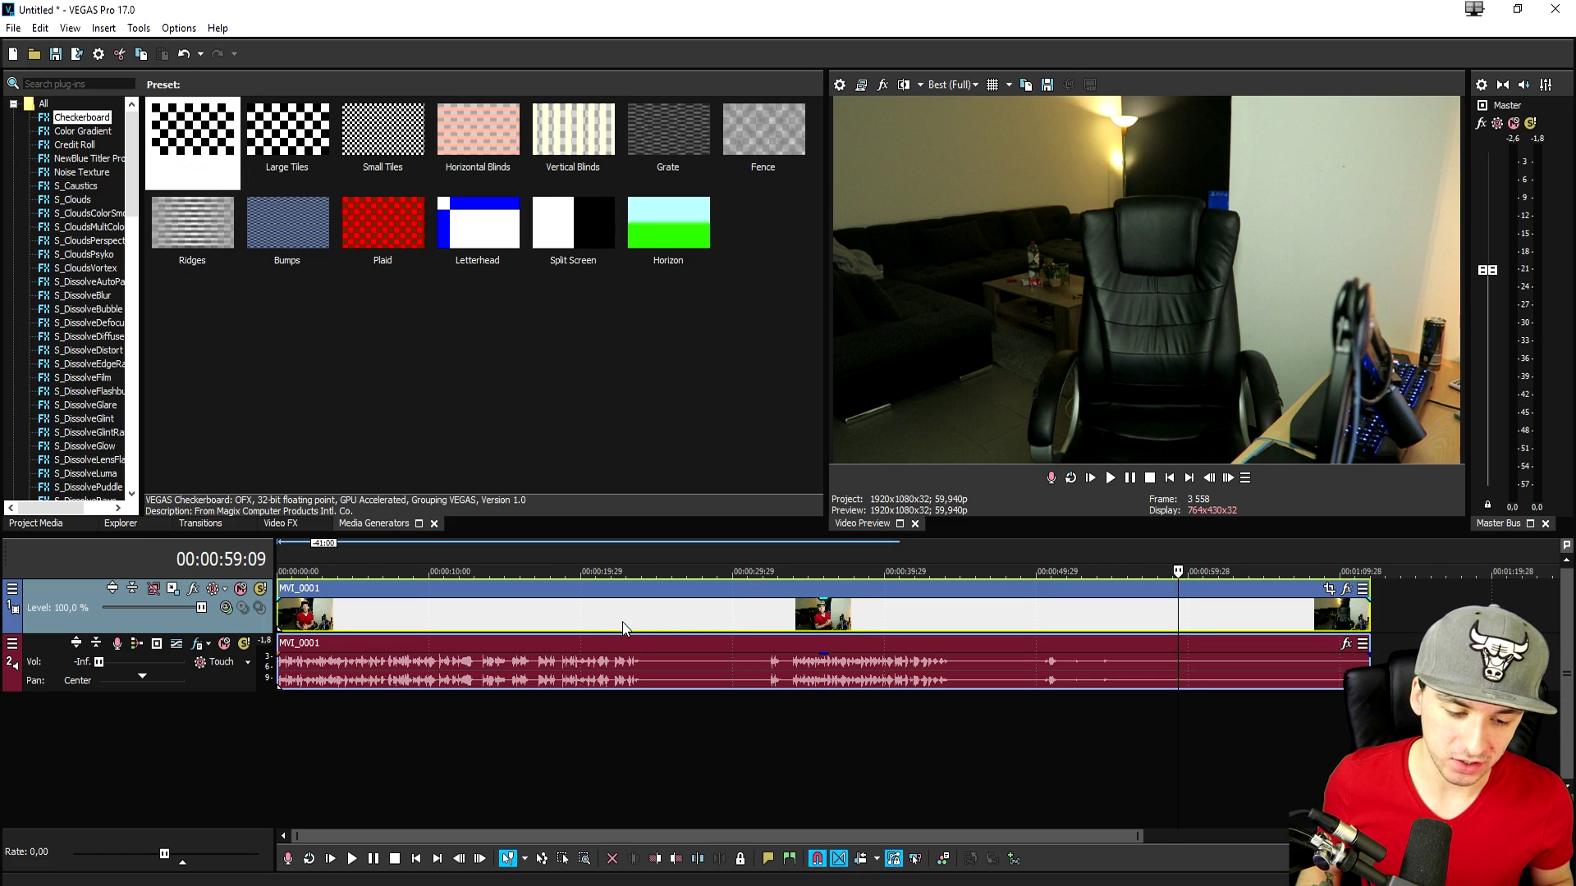
scroll(616, 613, "up", 2)
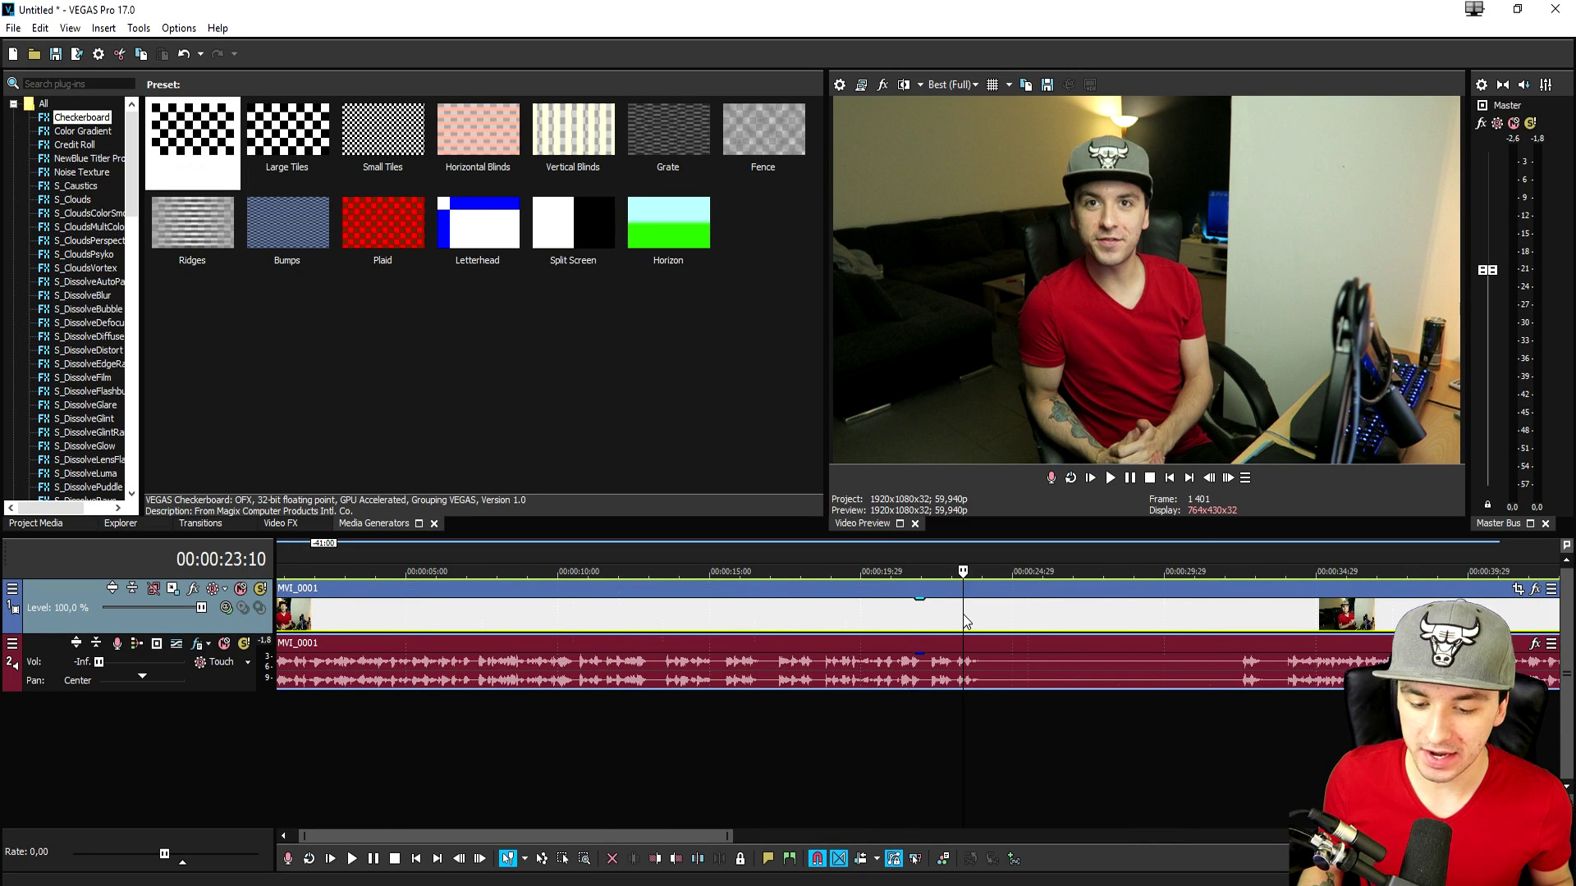
scroll(965, 621, "up", 2)
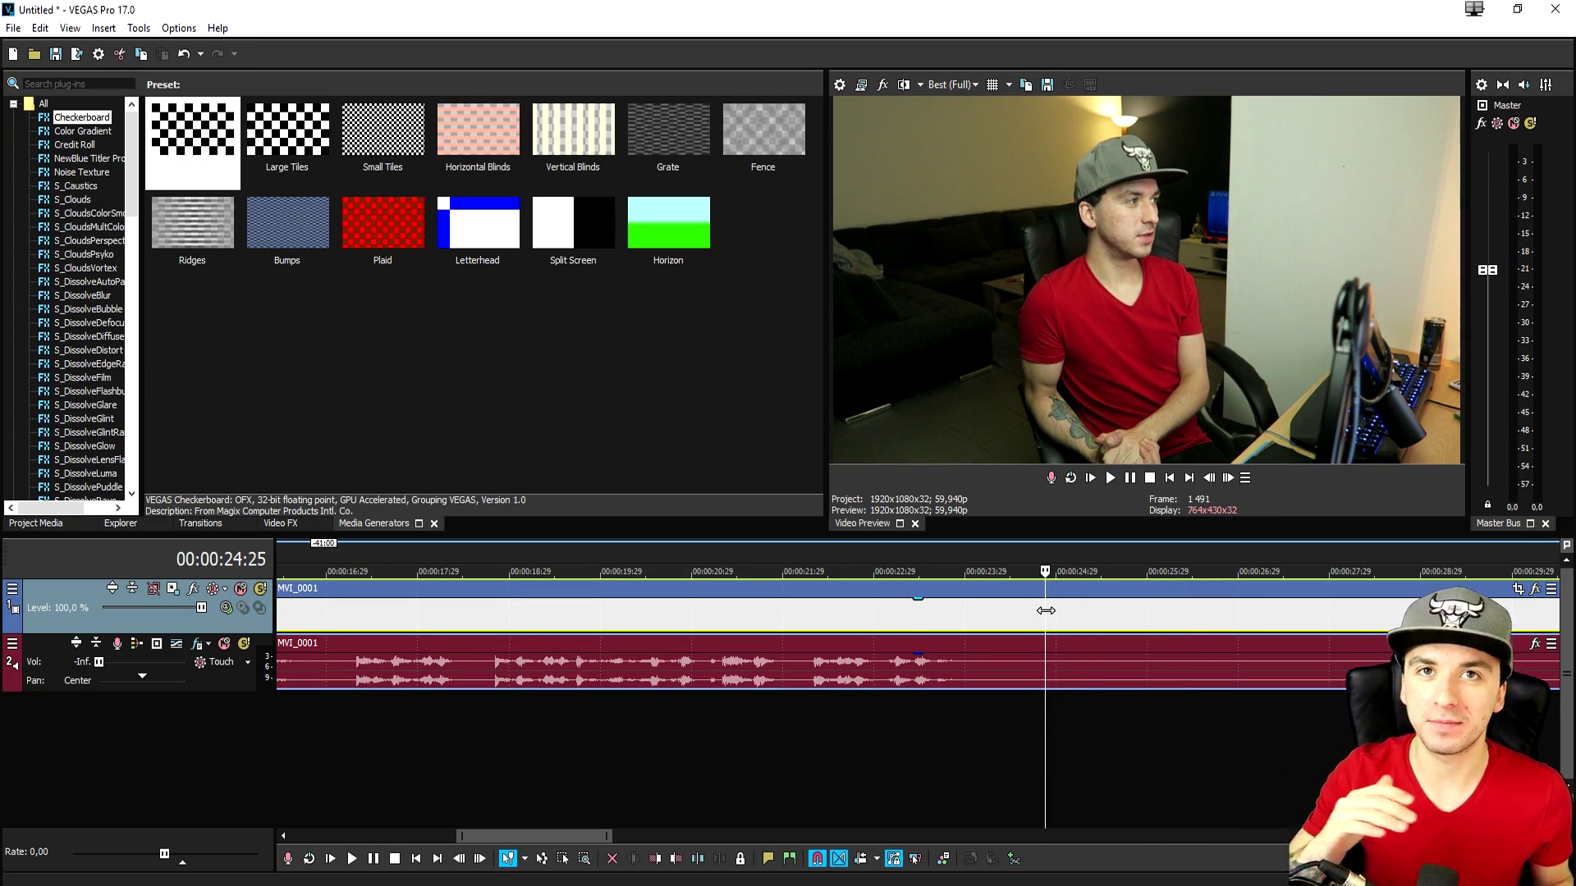
scroll(1043, 647, "down", 2)
scroll(1043, 647, "down", 3)
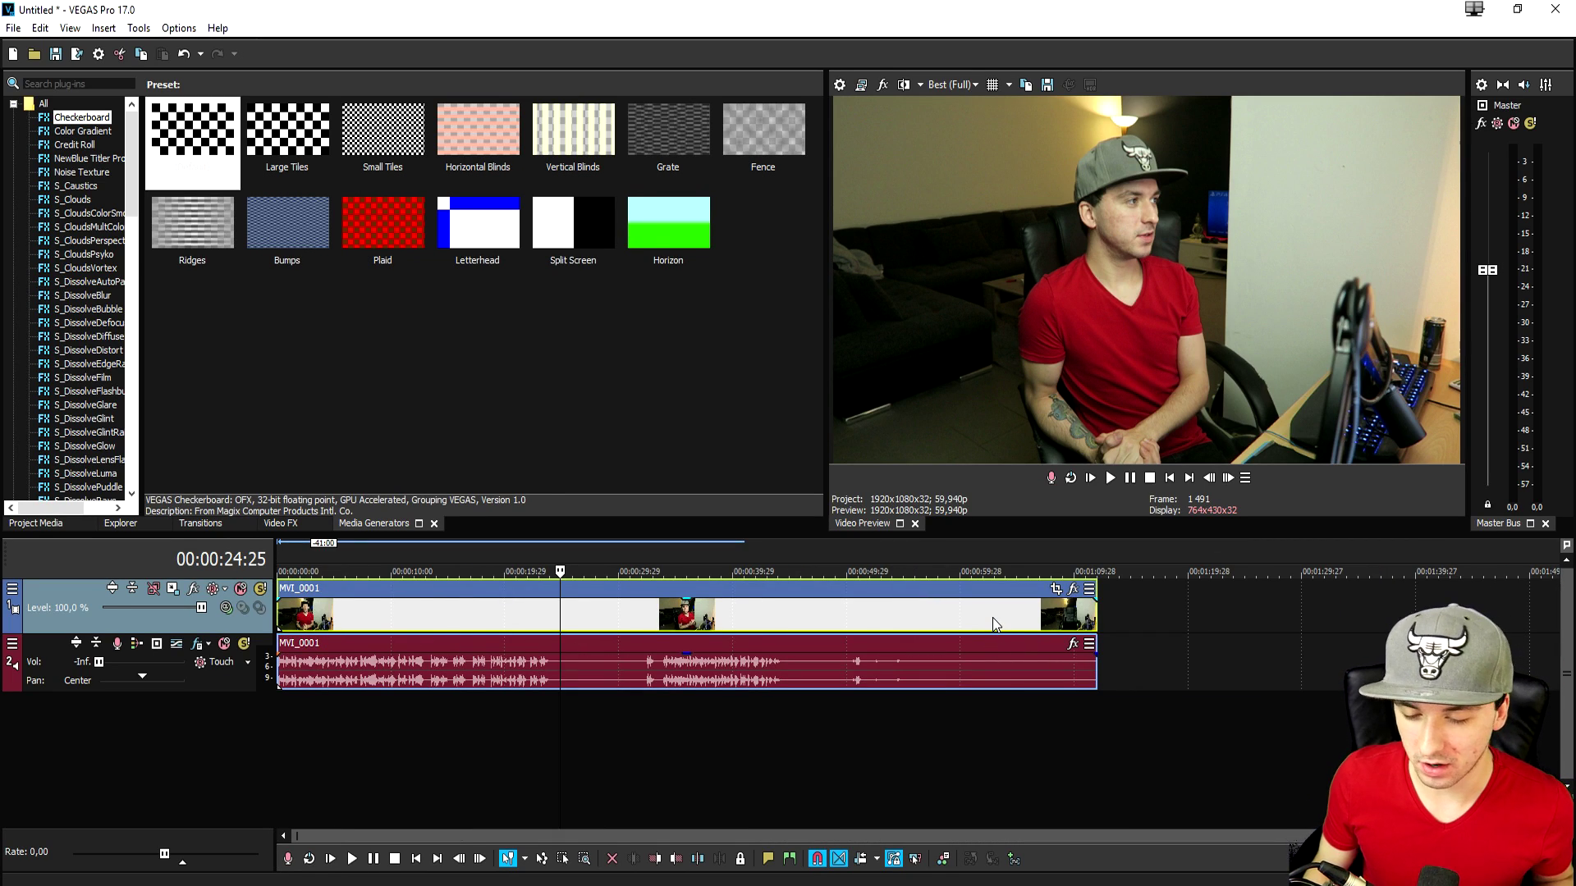
- Place the playhead at 00:01:03:00, where the chair is empty
left_click(995, 616)
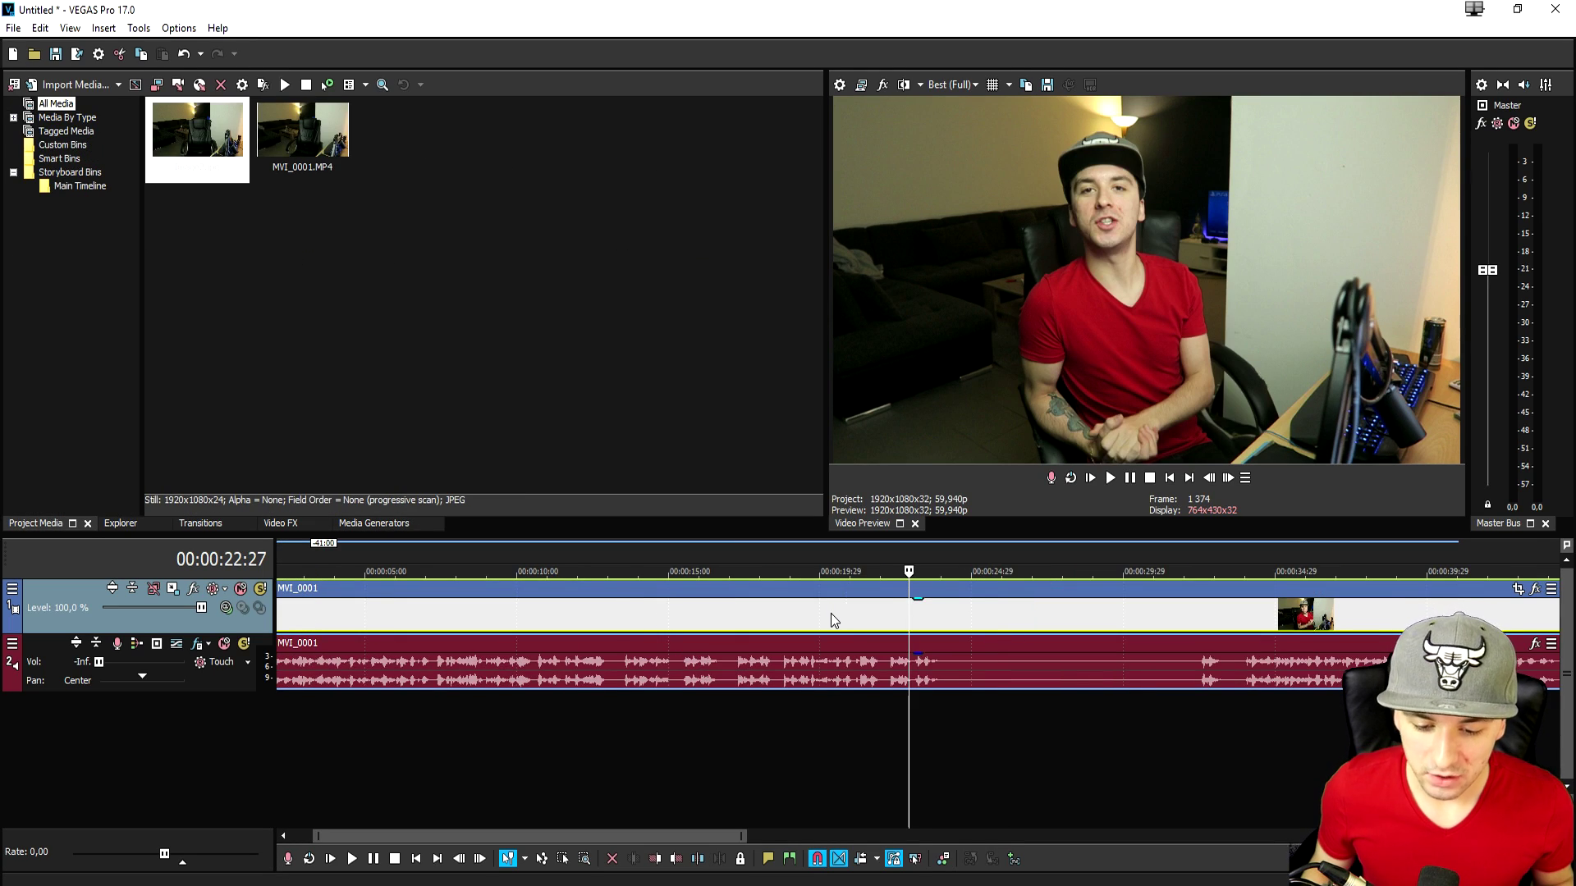
- Save a snapshot of a frame showing the presenter as Image3.jpg
left_click(926, 619)
scroll(928, 619, "up", 3)
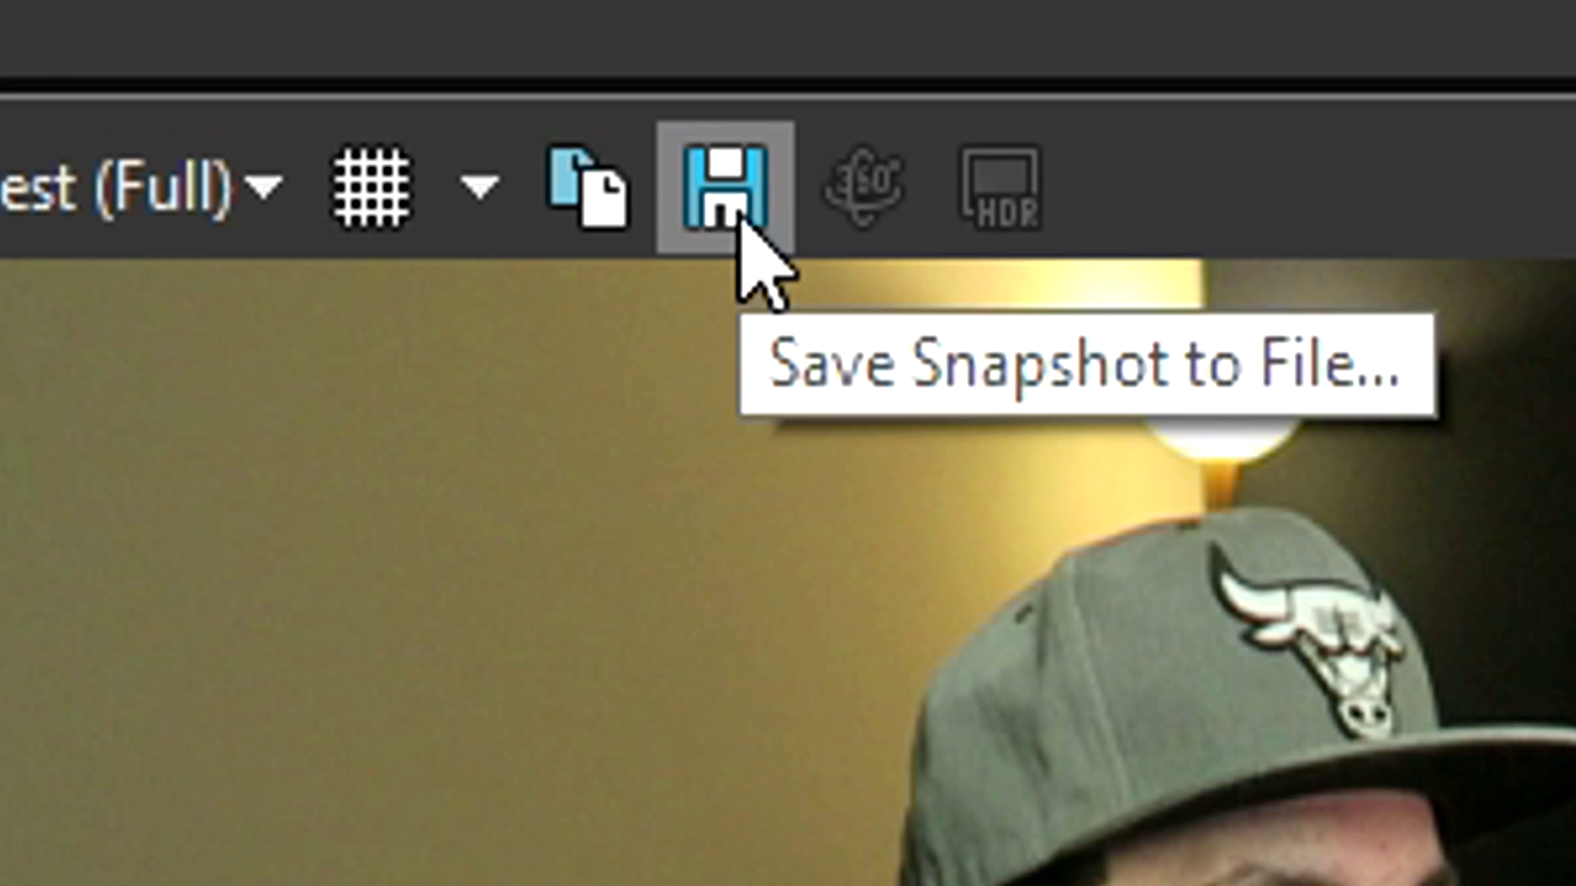
left_click(724, 187)
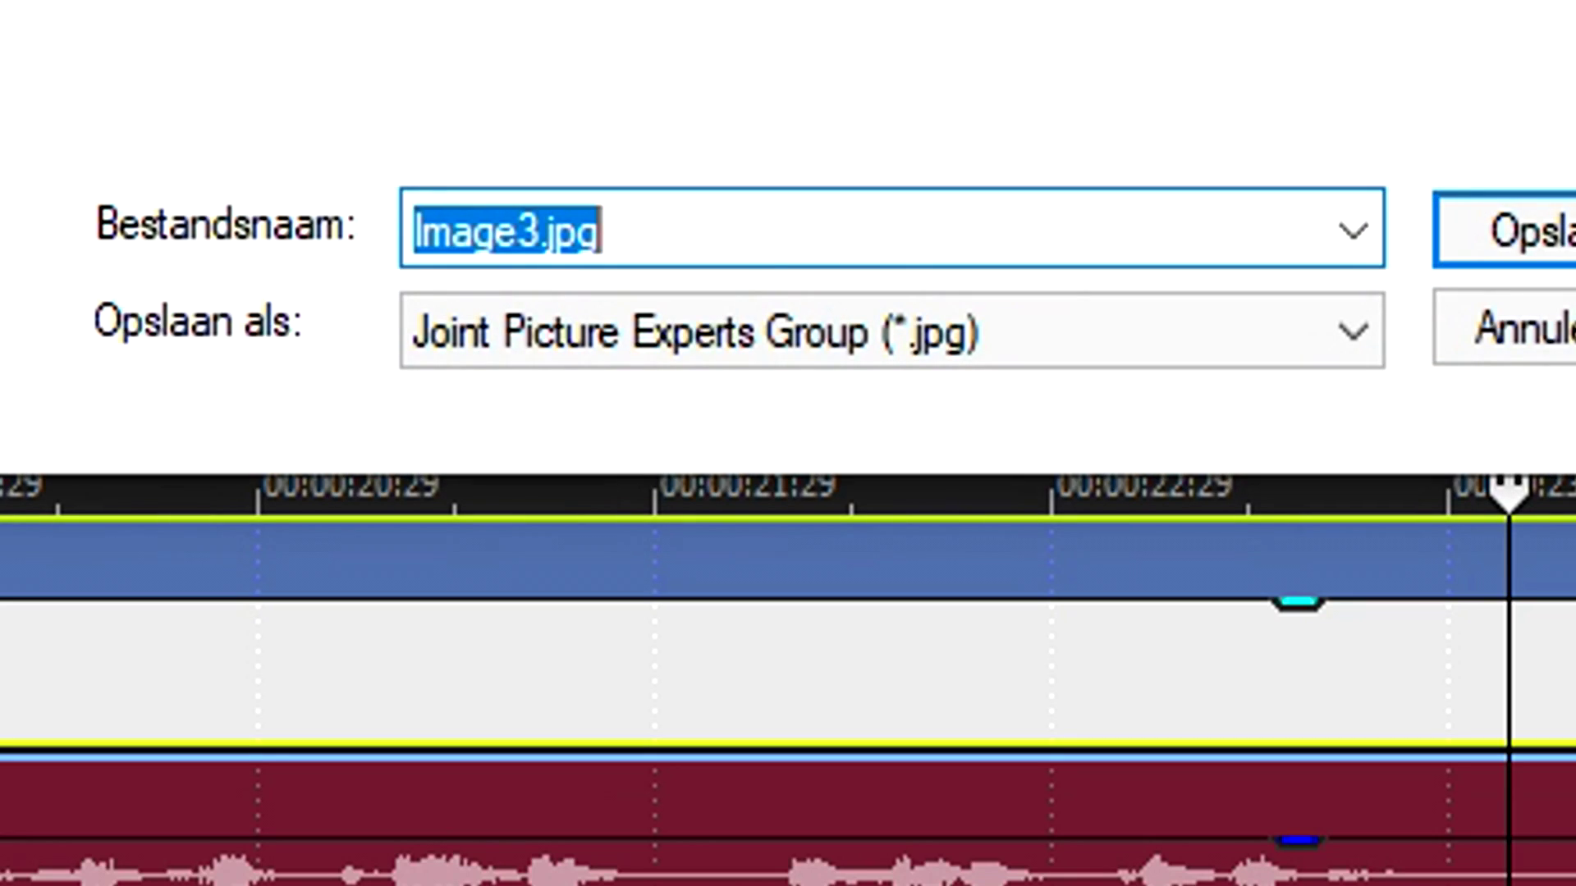
key("Return")
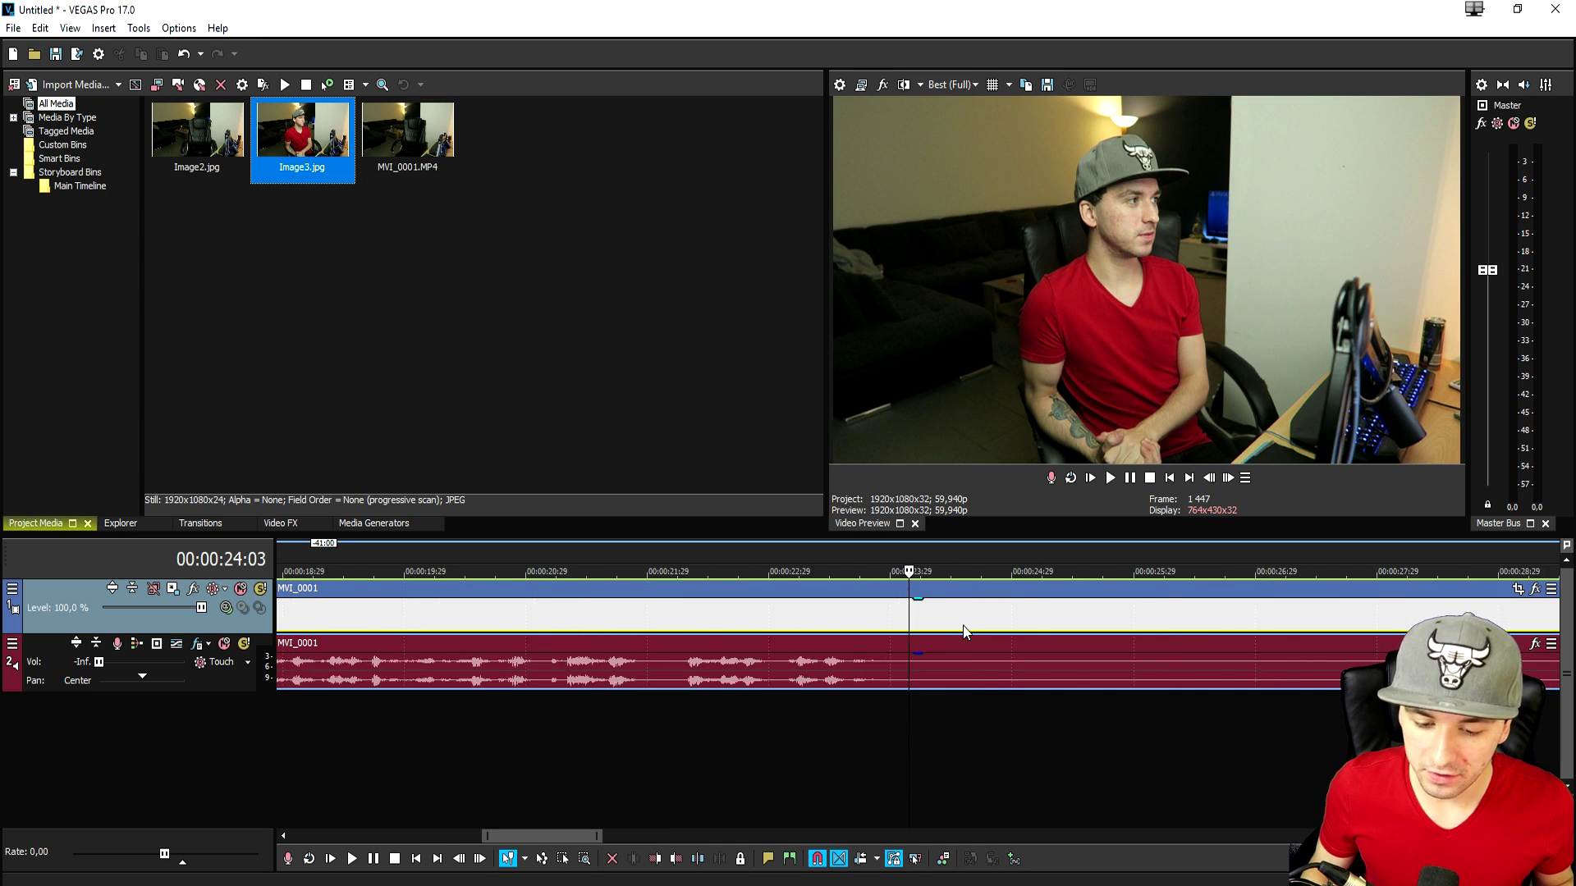
scroll(924, 616, "up", 2)
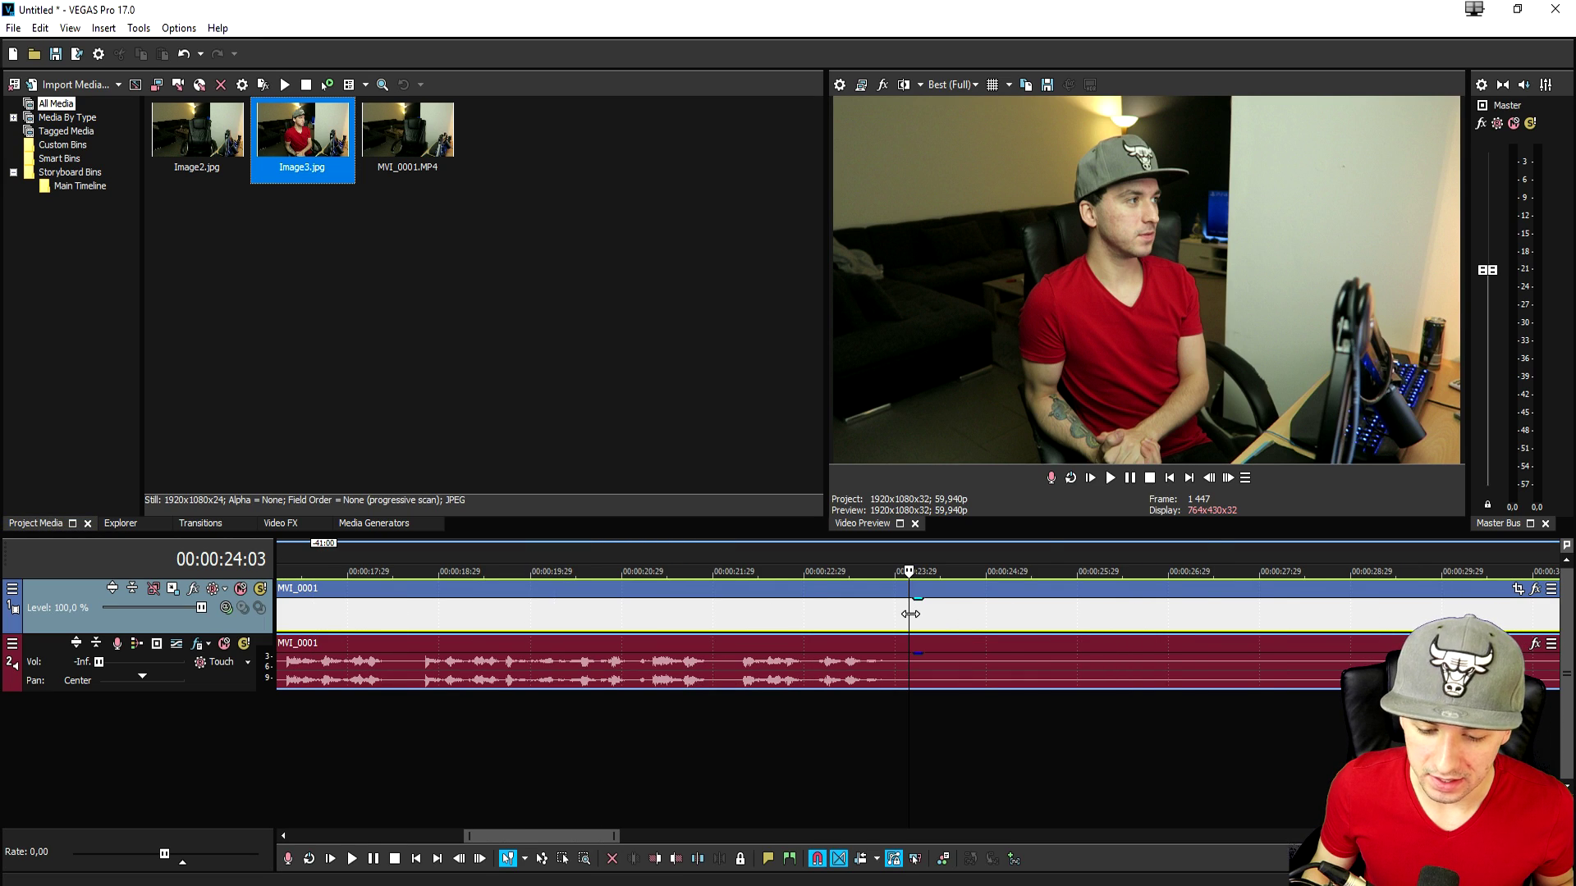
- Split MVI_0001 there, shift the second half later, and stretch Image3 to fill the gap
left_click(915, 615)
key("s")
scroll(887, 626, "down", 7)
left_click_drag(887, 625, 1182, 628)
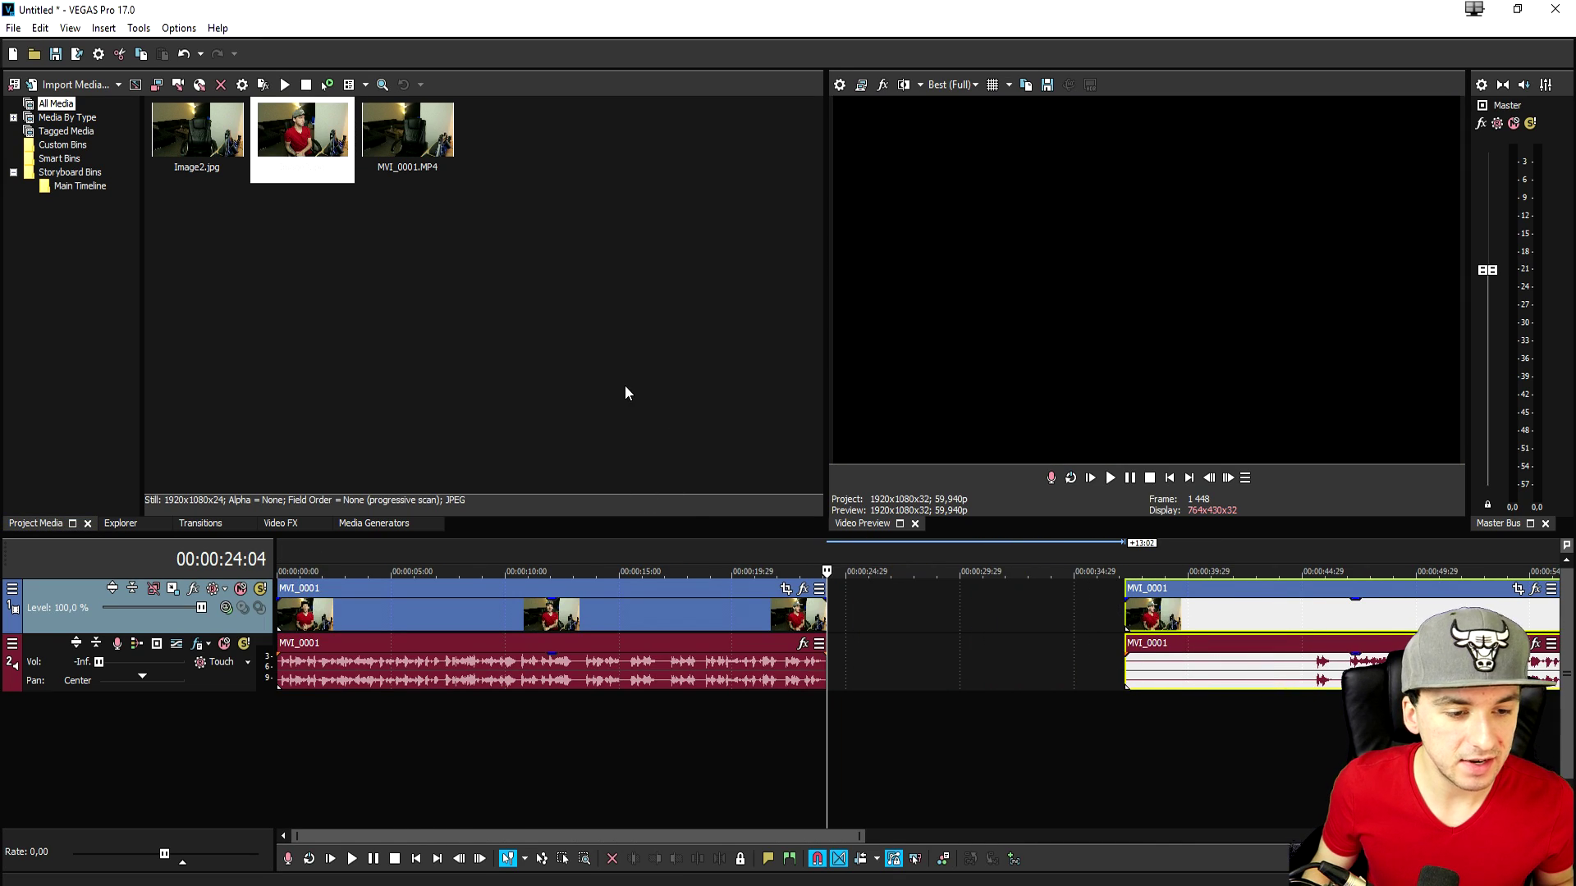
left_click(840, 618)
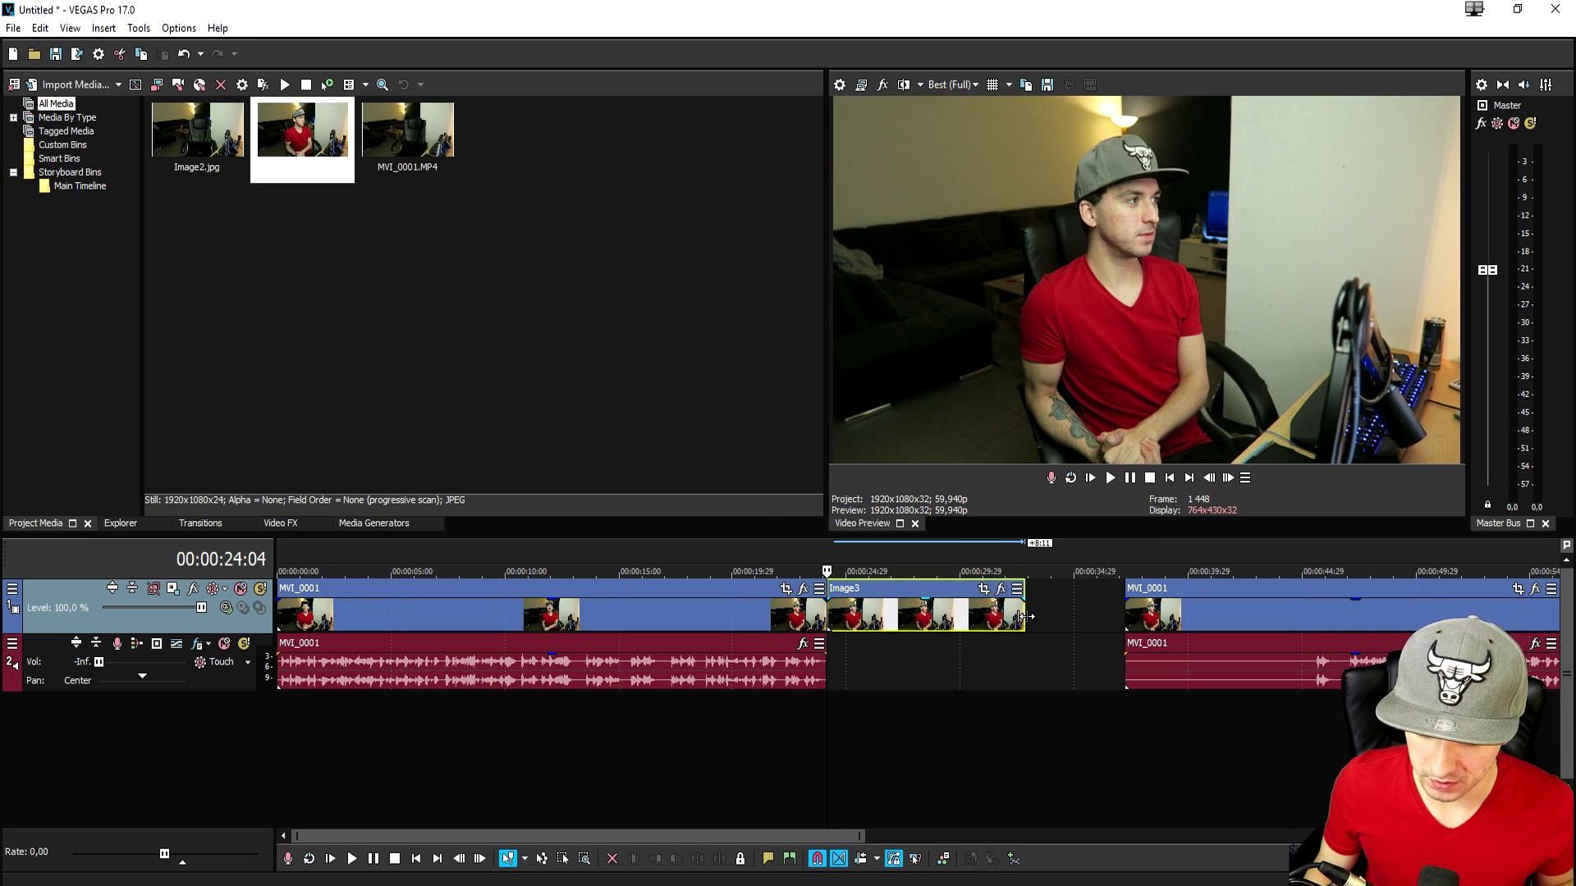
left_click_drag(1030, 617, 1046, 615)
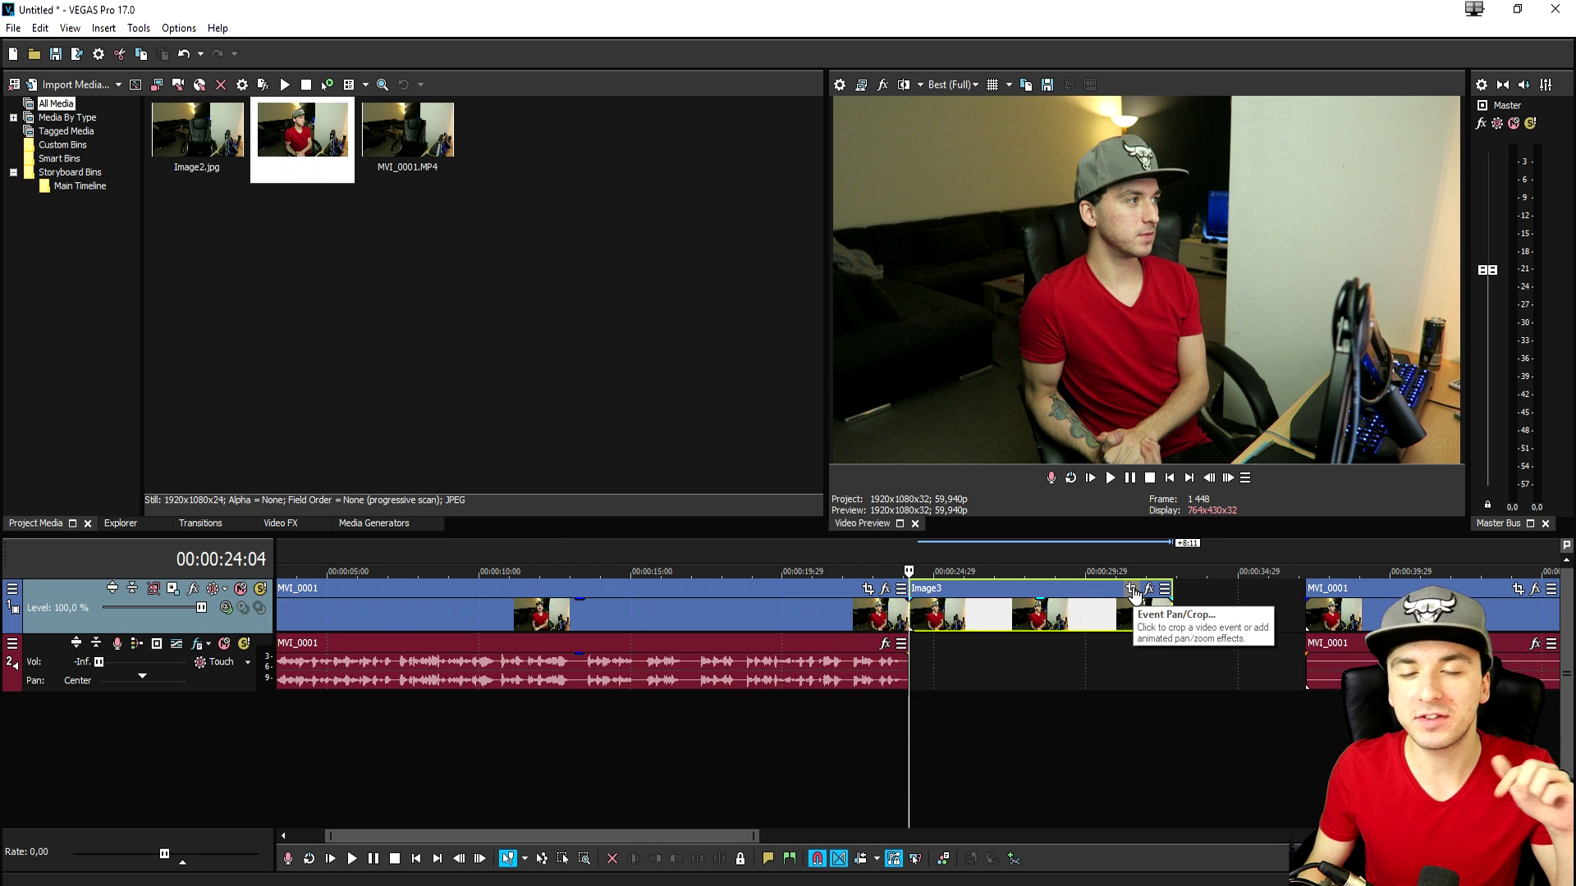
- Open Image3's Event Pan/Crop window and enable the Mask option
left_click(1133, 591)
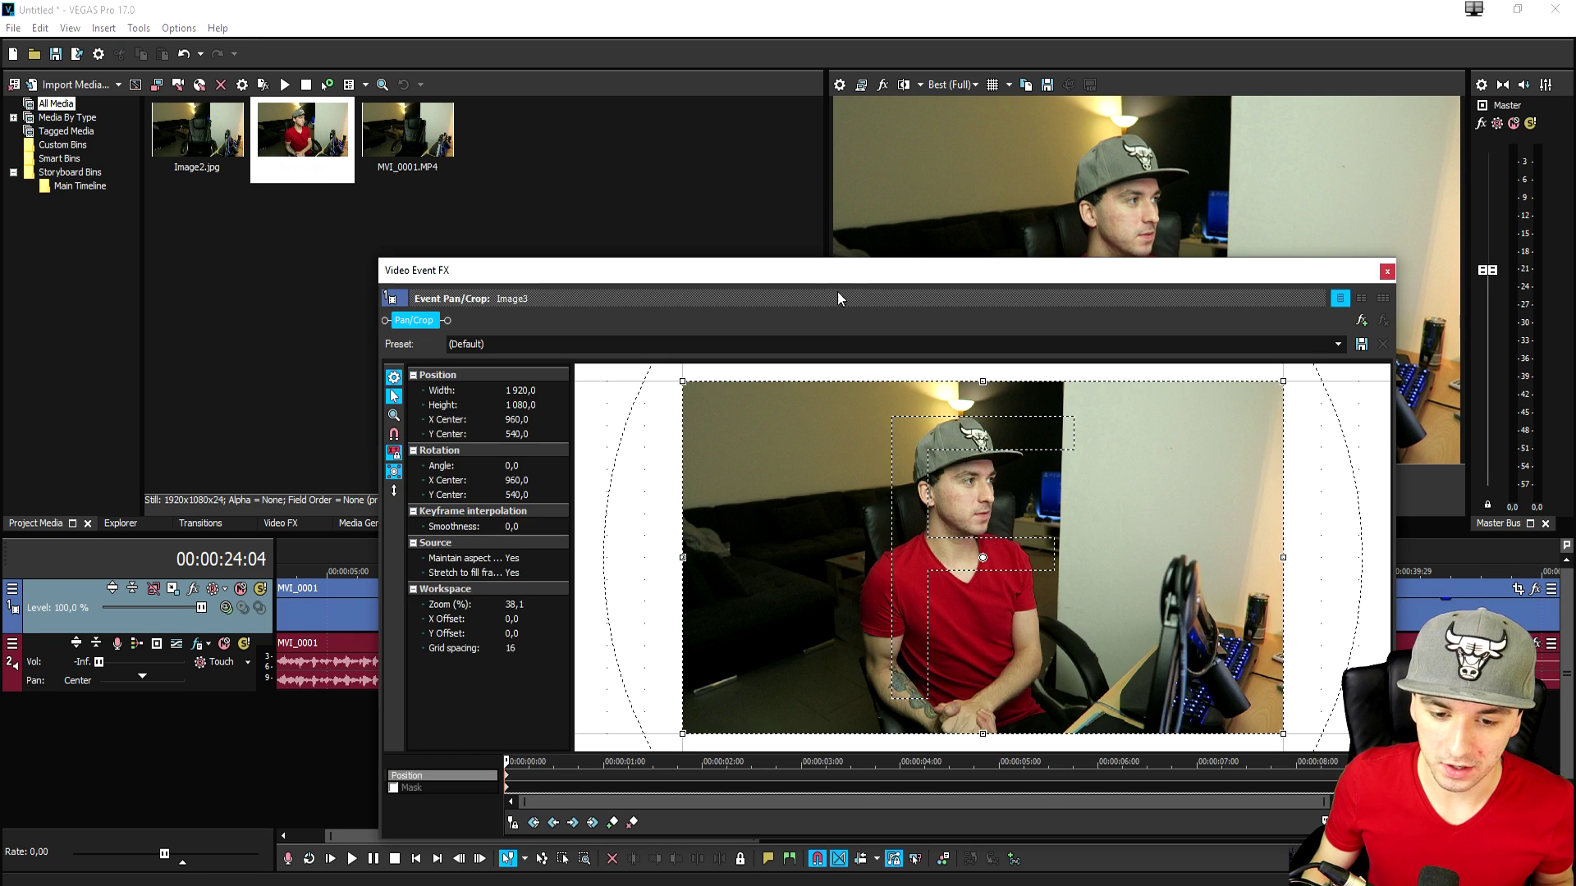
left_click_drag(837, 291, 830, 111)
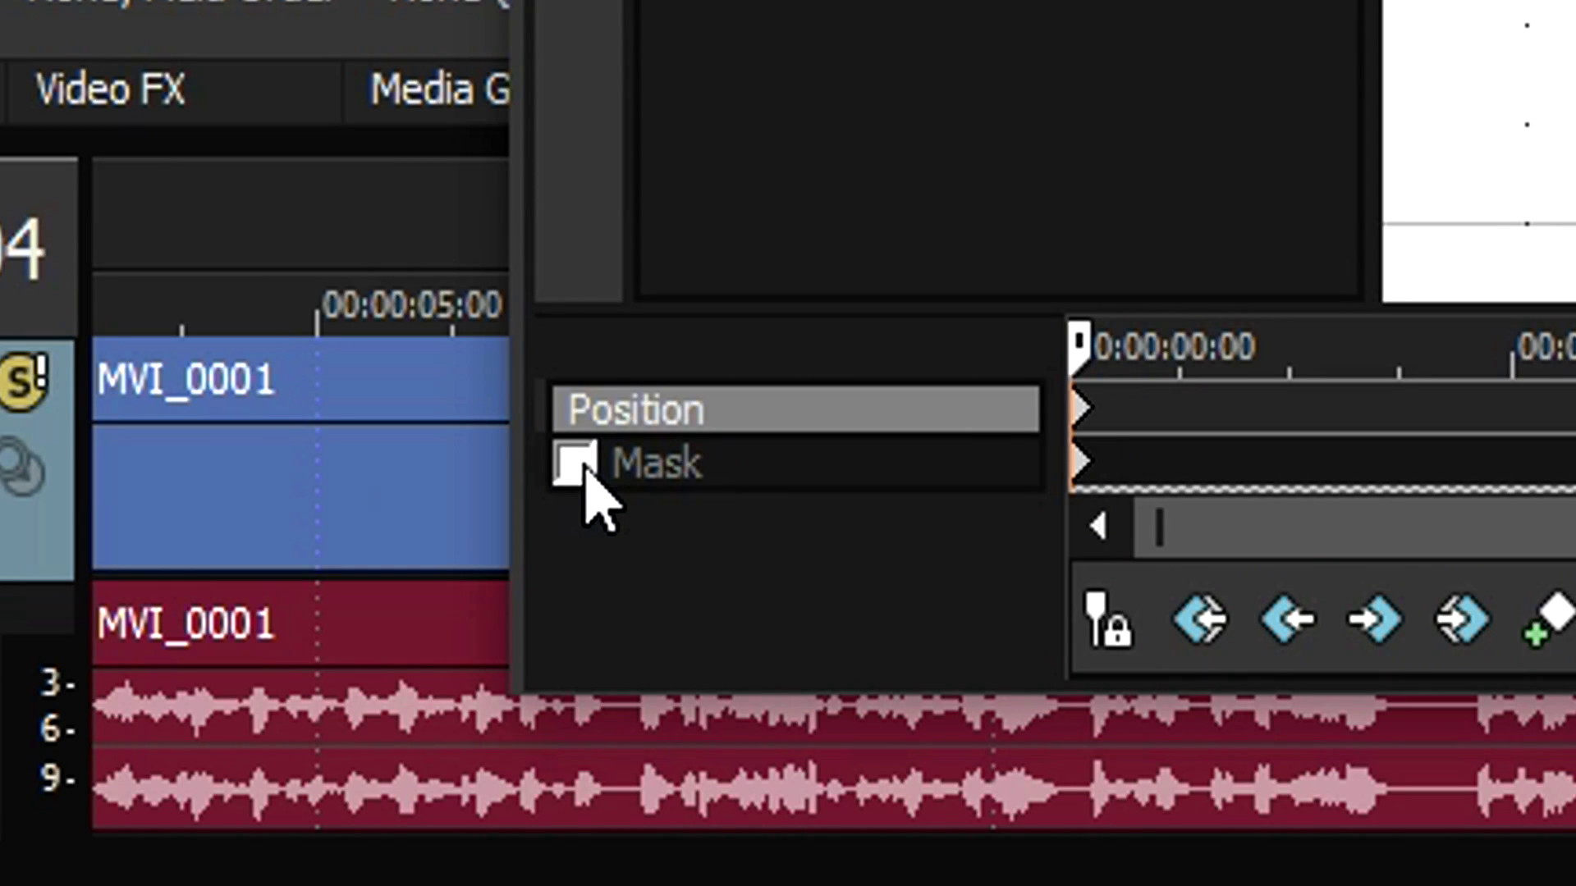
left_click(574, 464)
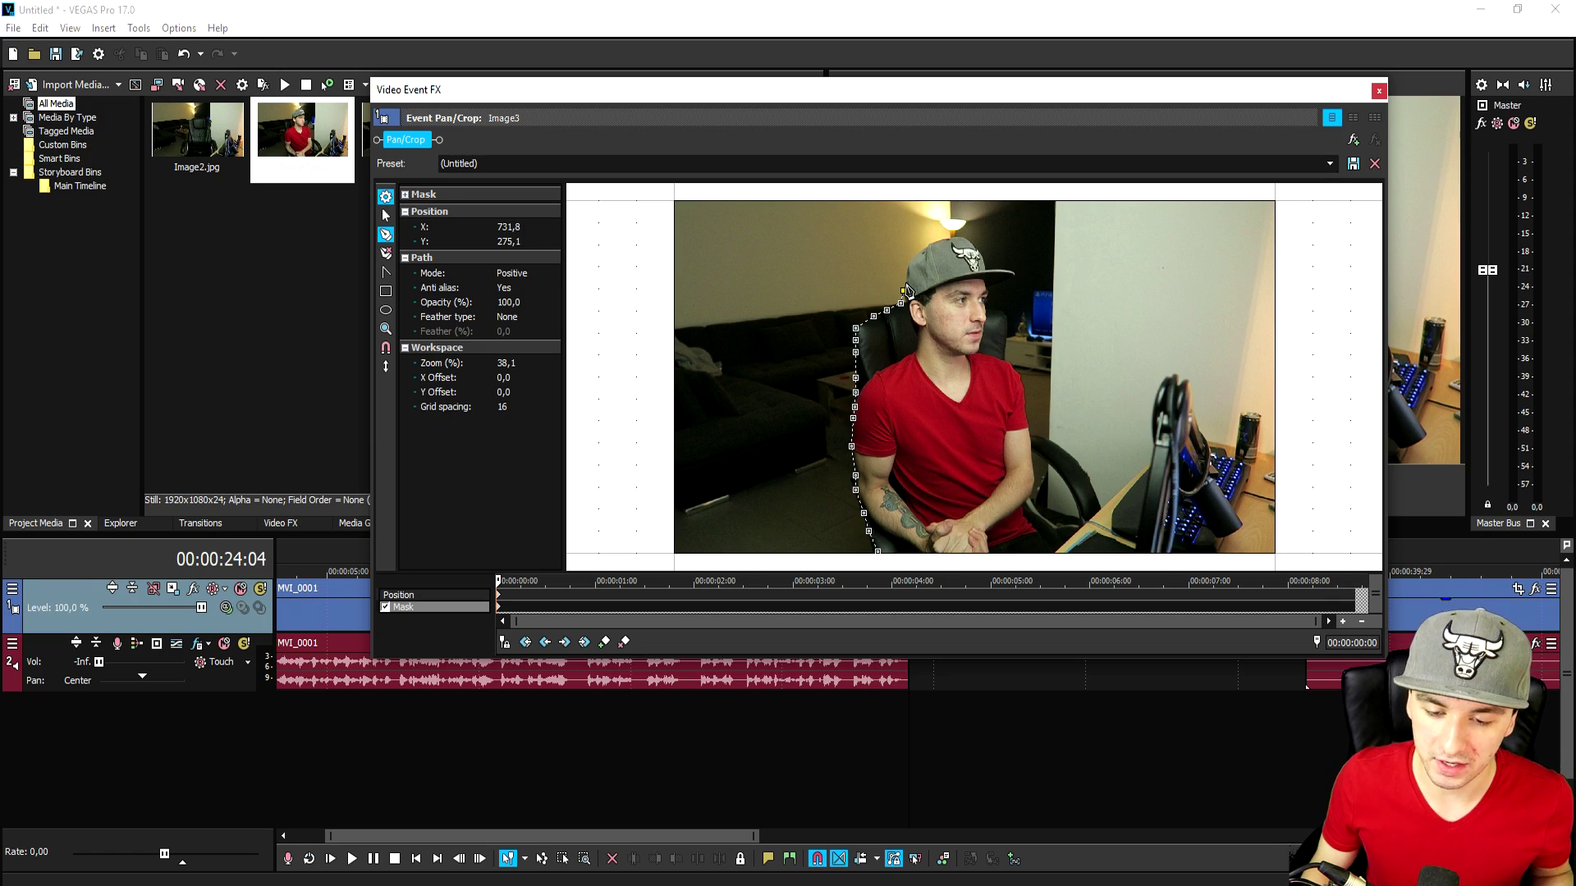
- Trace the mask around the presenter's cap, brim, face, shoulder and arm, closing along the bottom
left_click(904, 275)
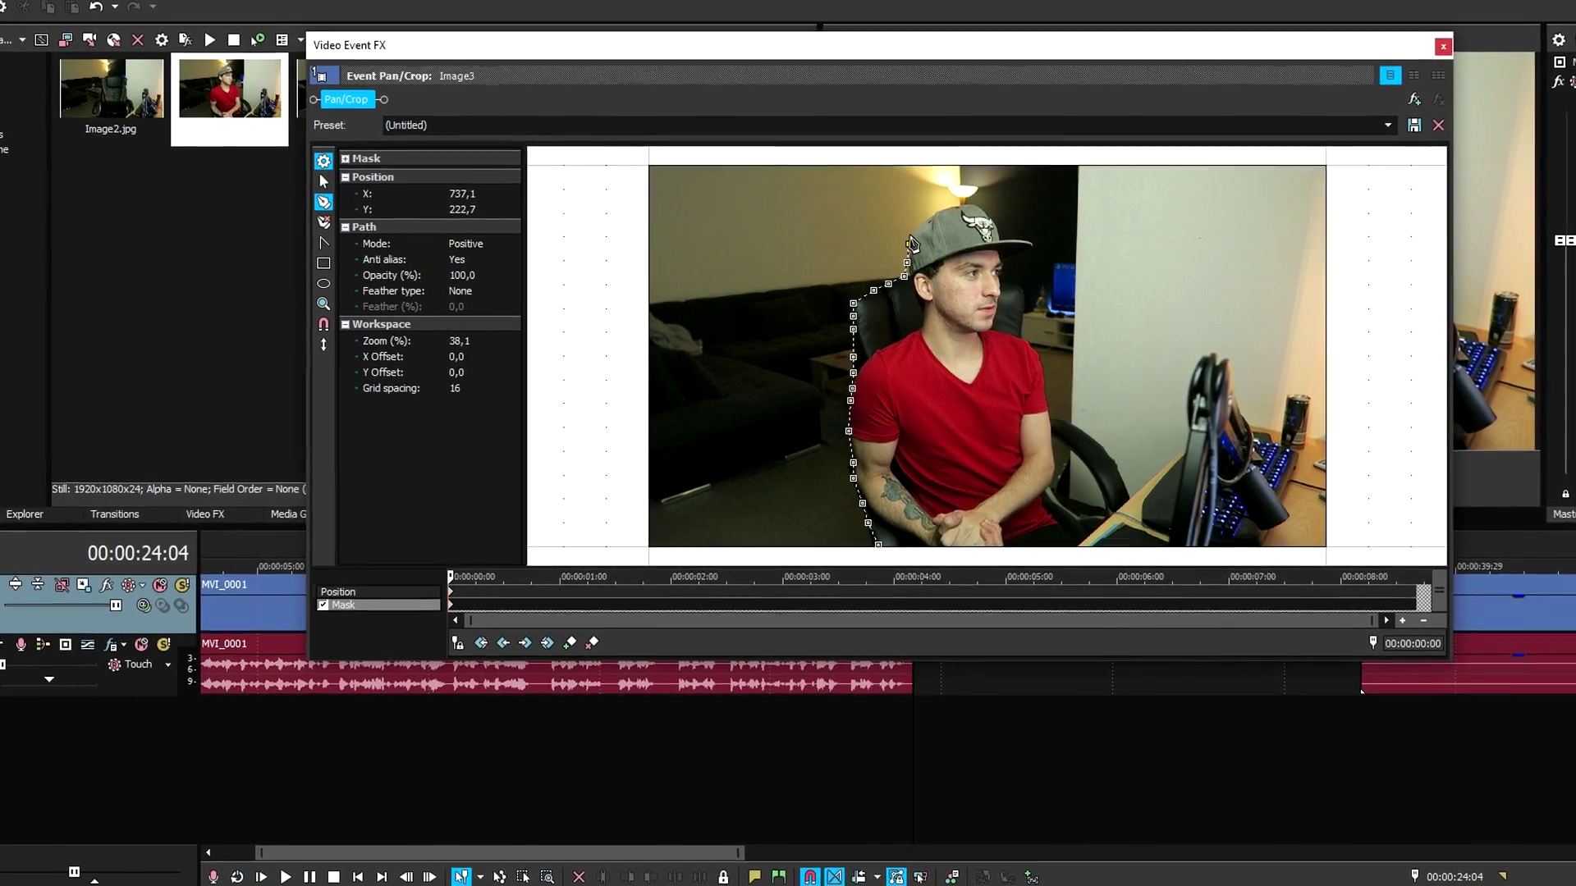
left_click(914, 255)
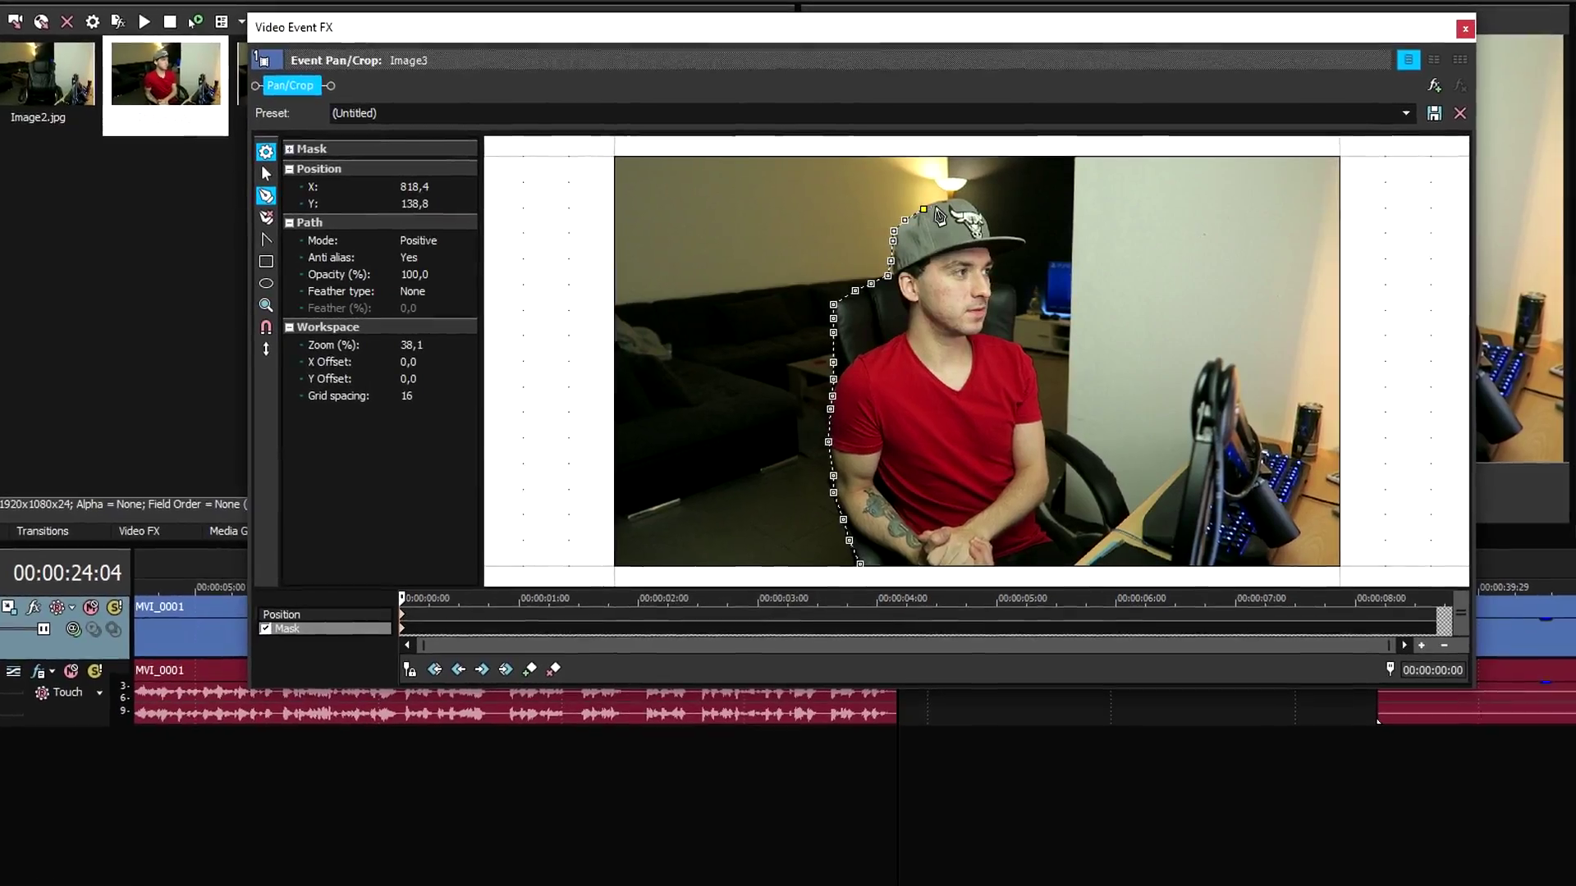
left_click(928, 209)
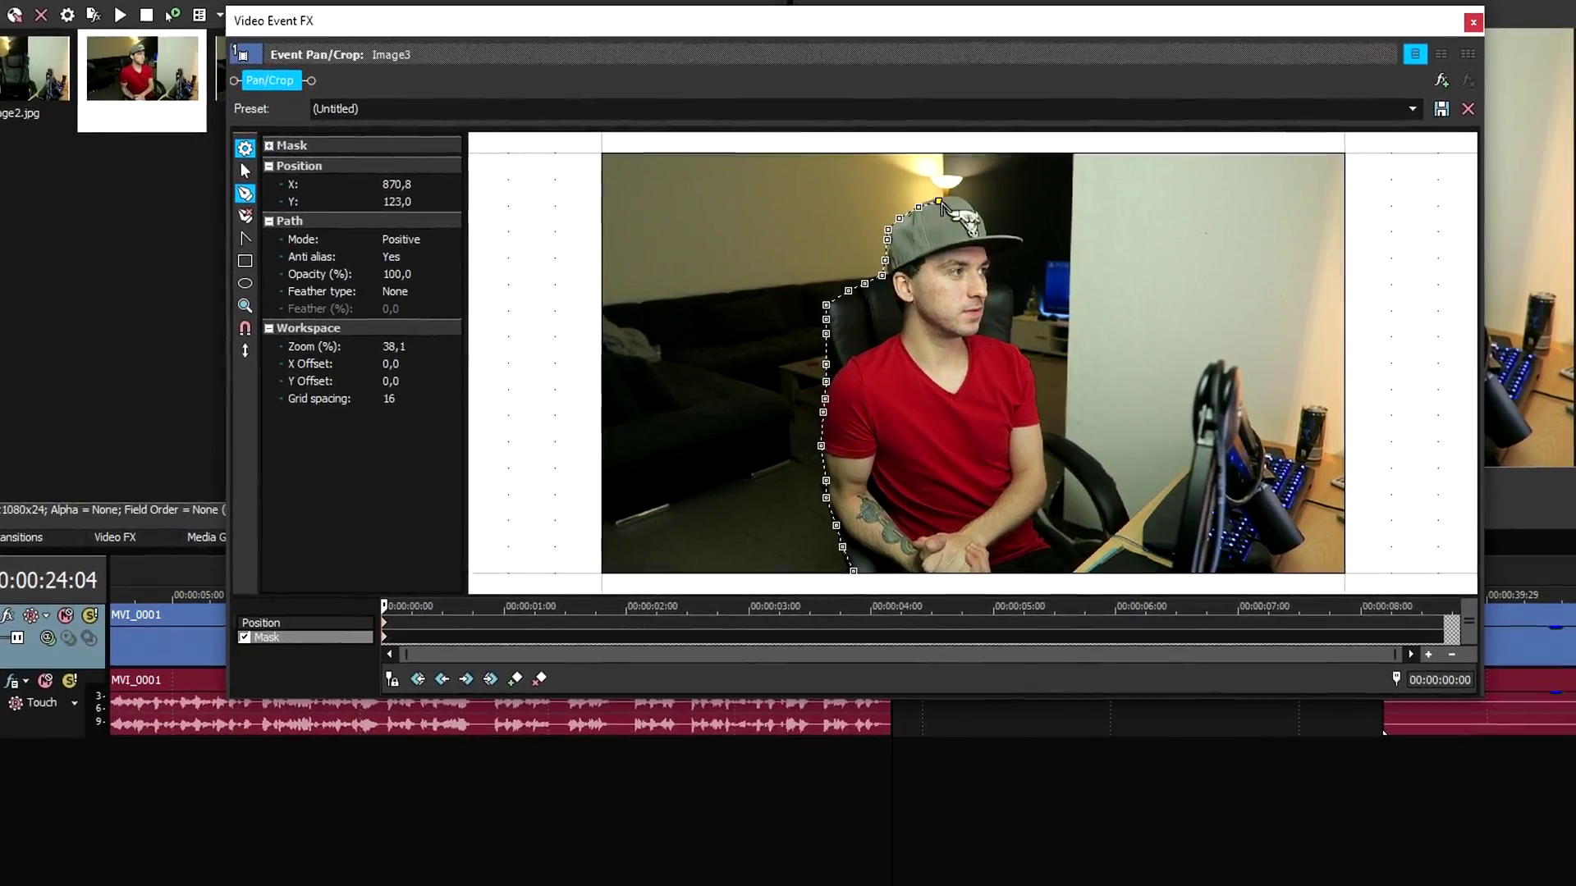
left_click(980, 209)
left_click(975, 226)
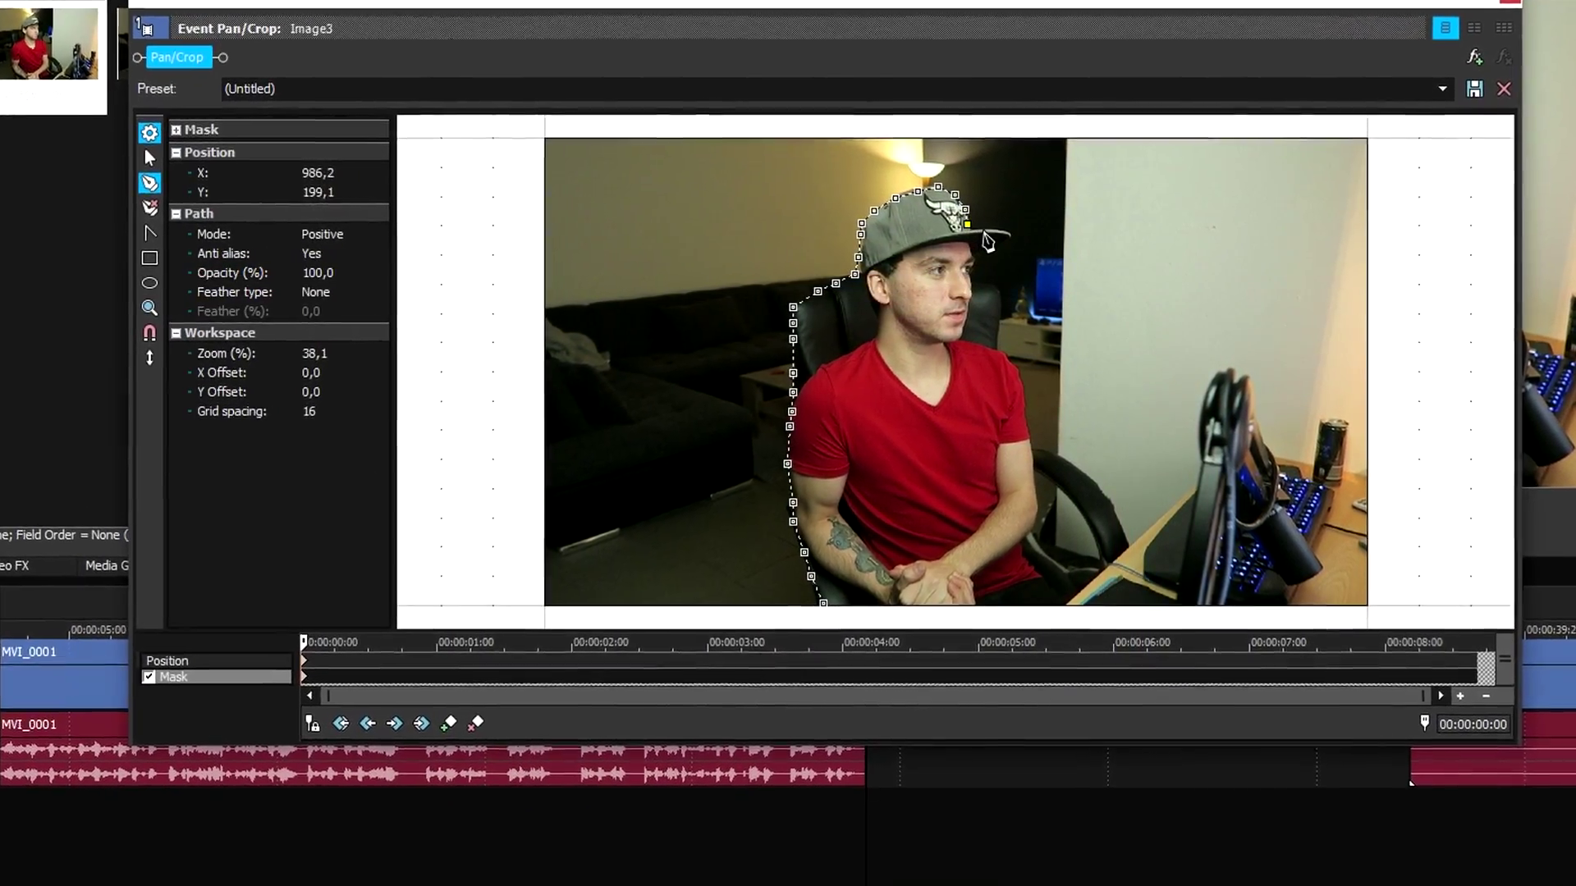
left_click(979, 223)
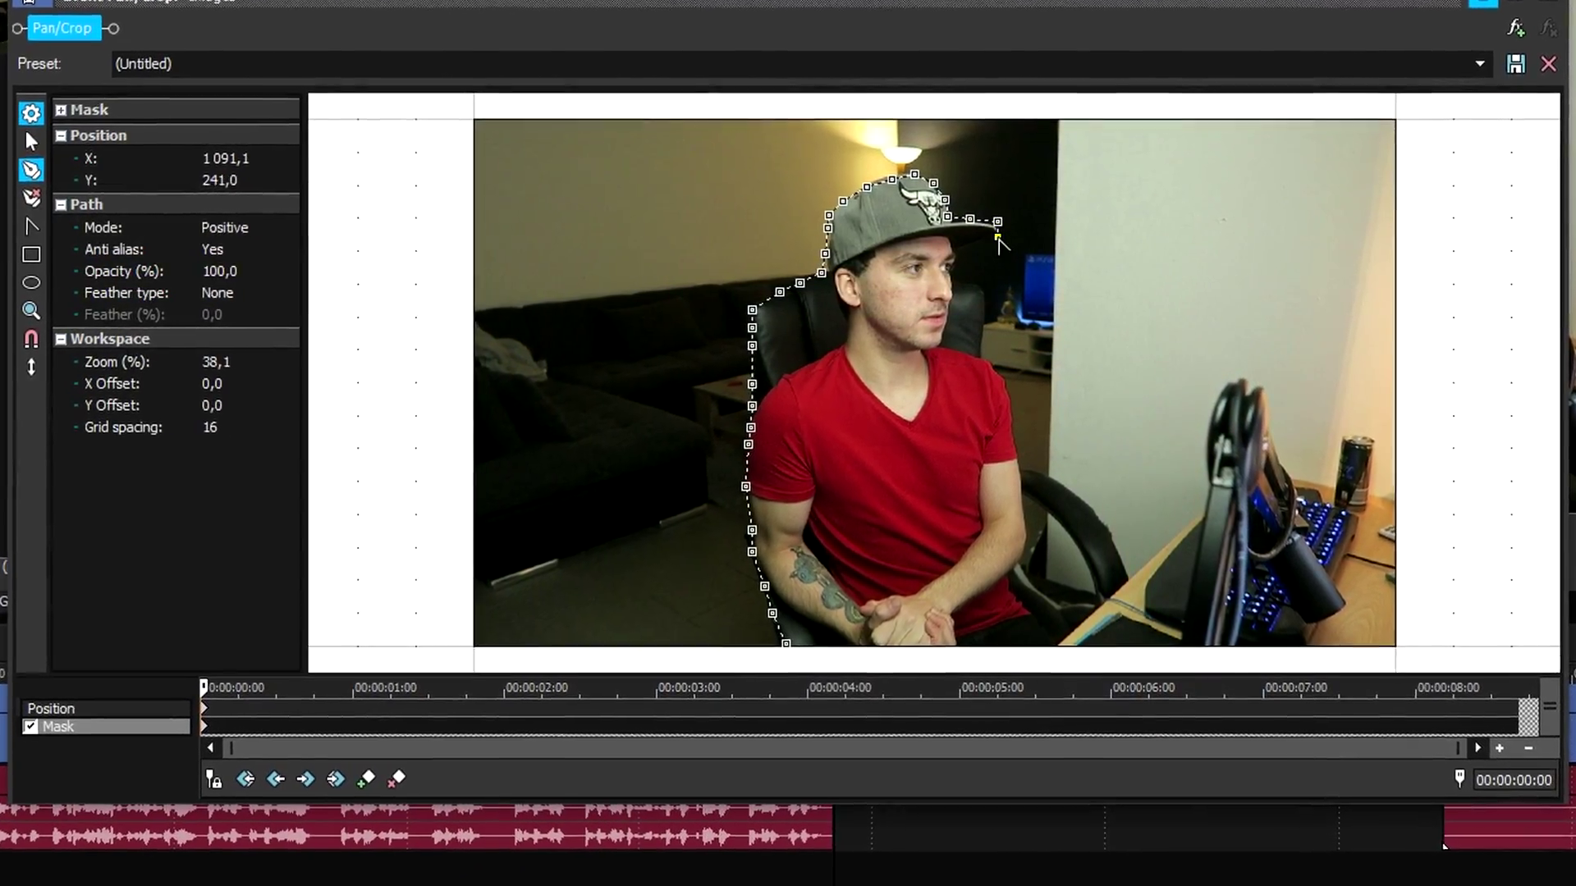
left_click(1003, 237)
left_click(952, 254)
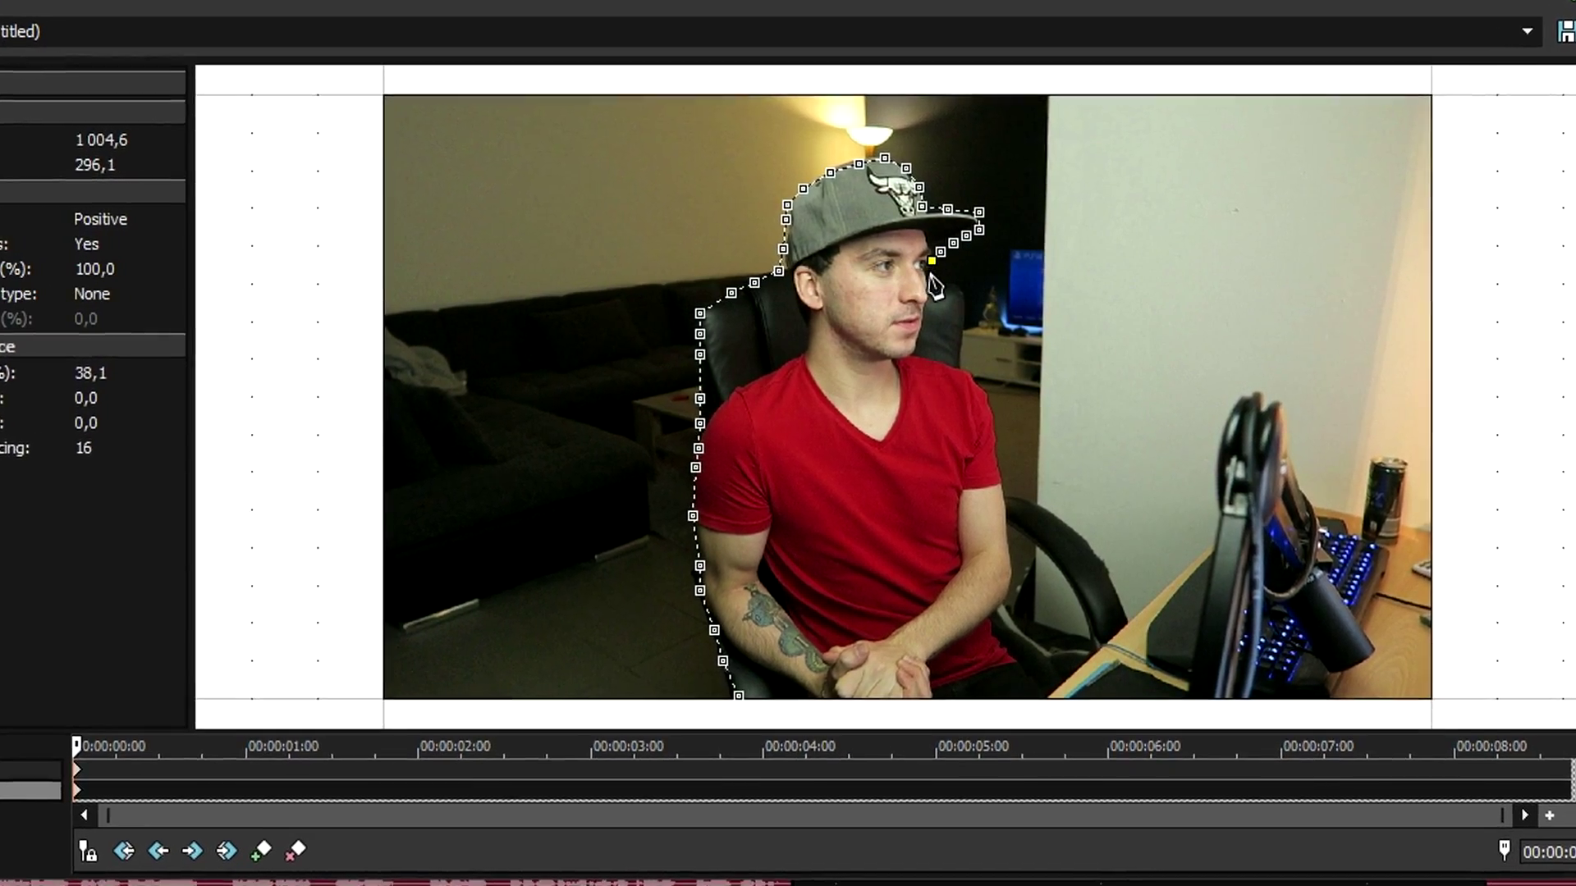
left_click(943, 274)
left_click(954, 305)
left_click(952, 335)
left_click(952, 362)
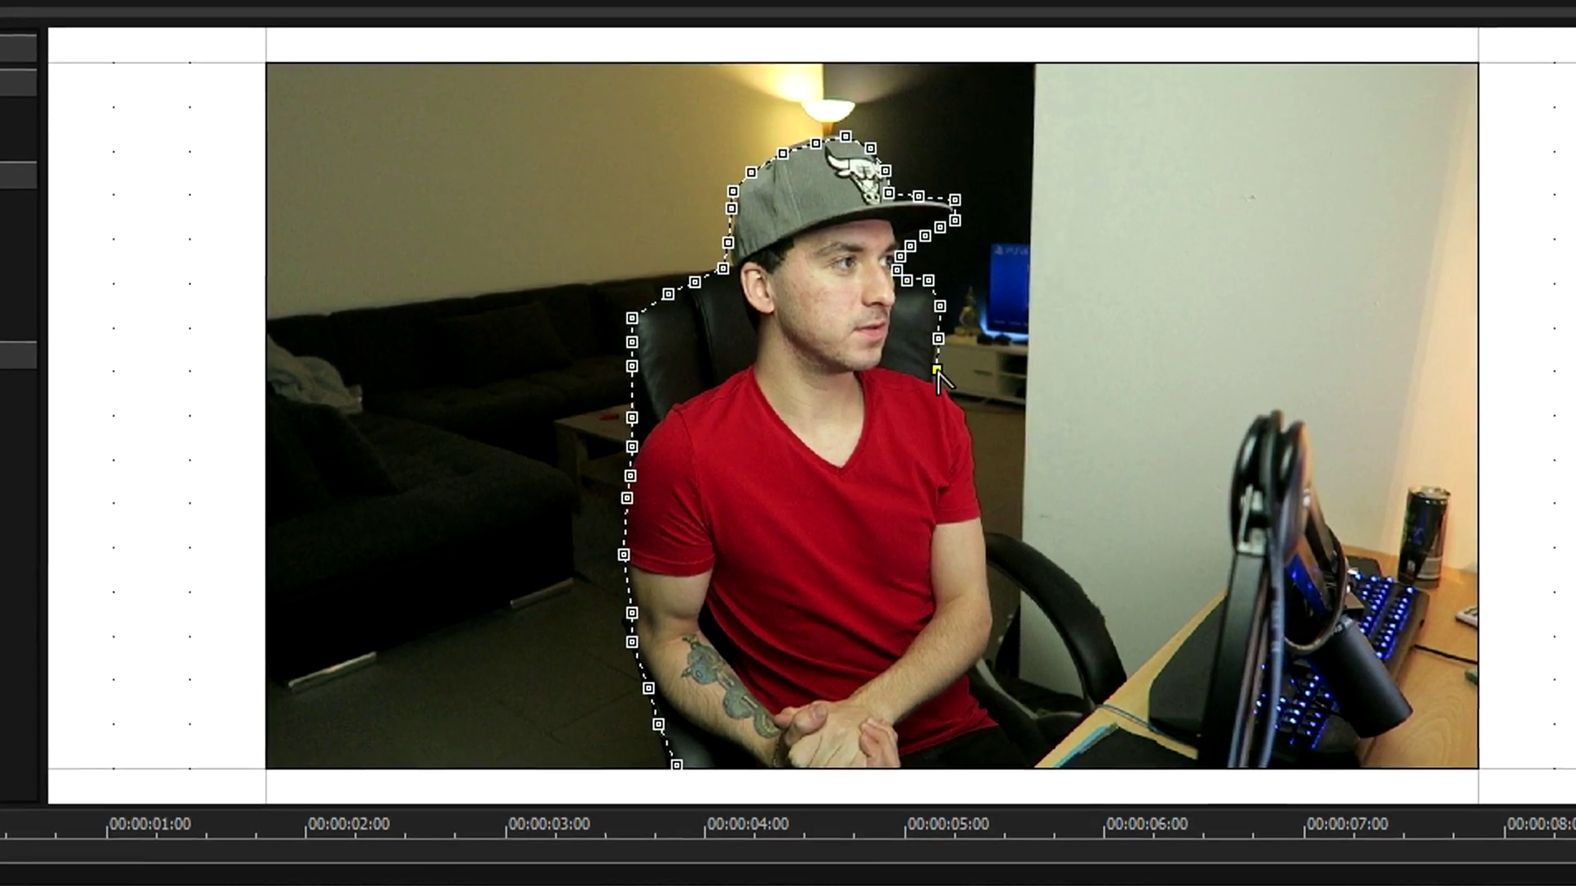
left_click(980, 420)
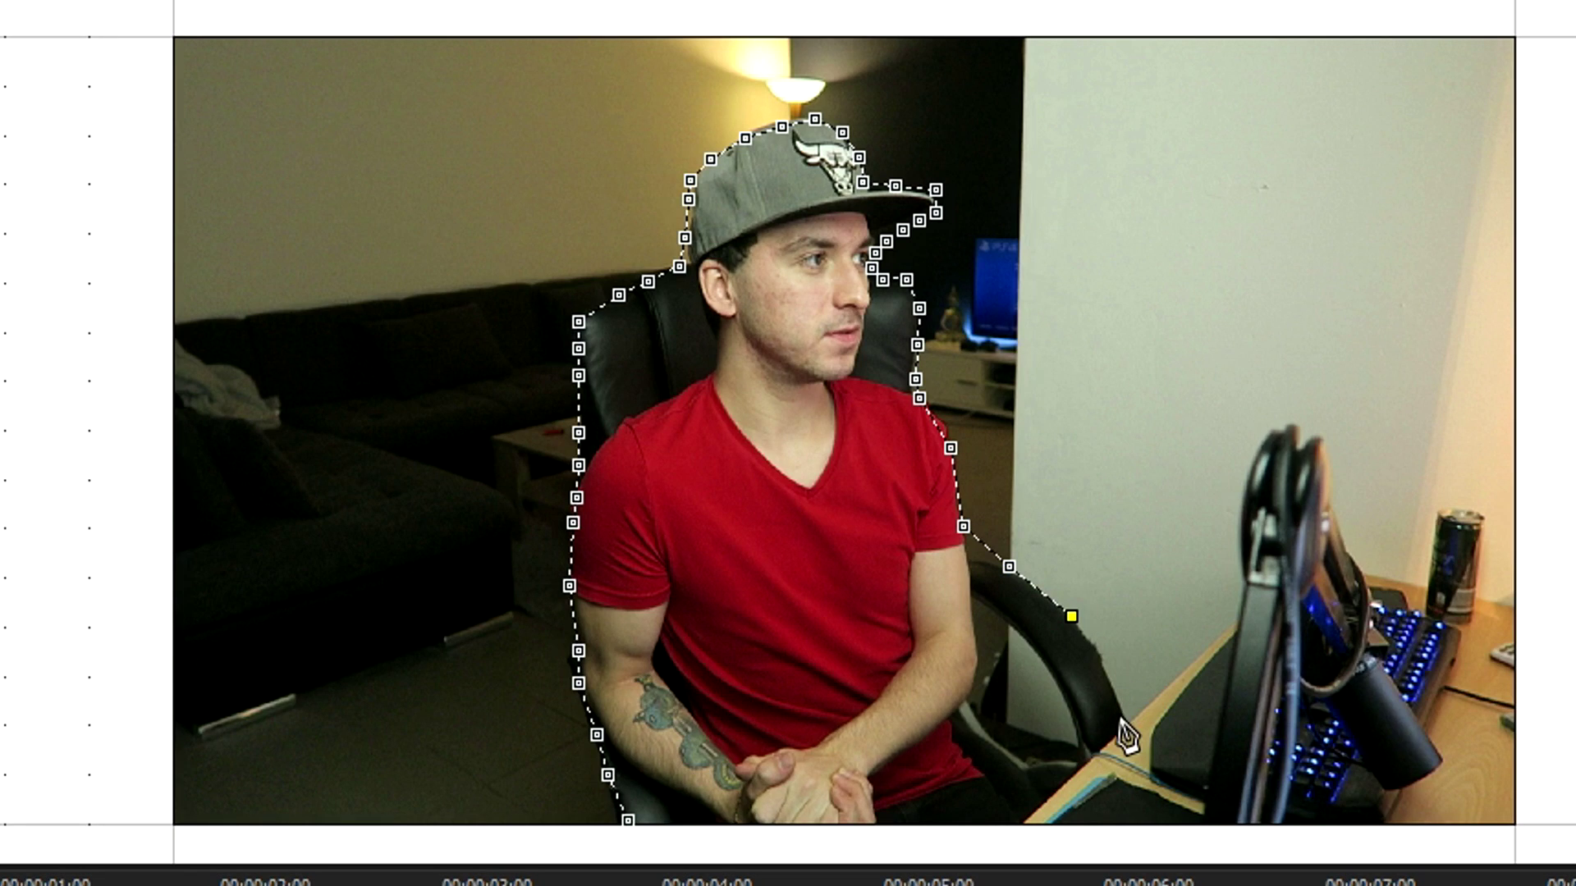
left_click(632, 838)
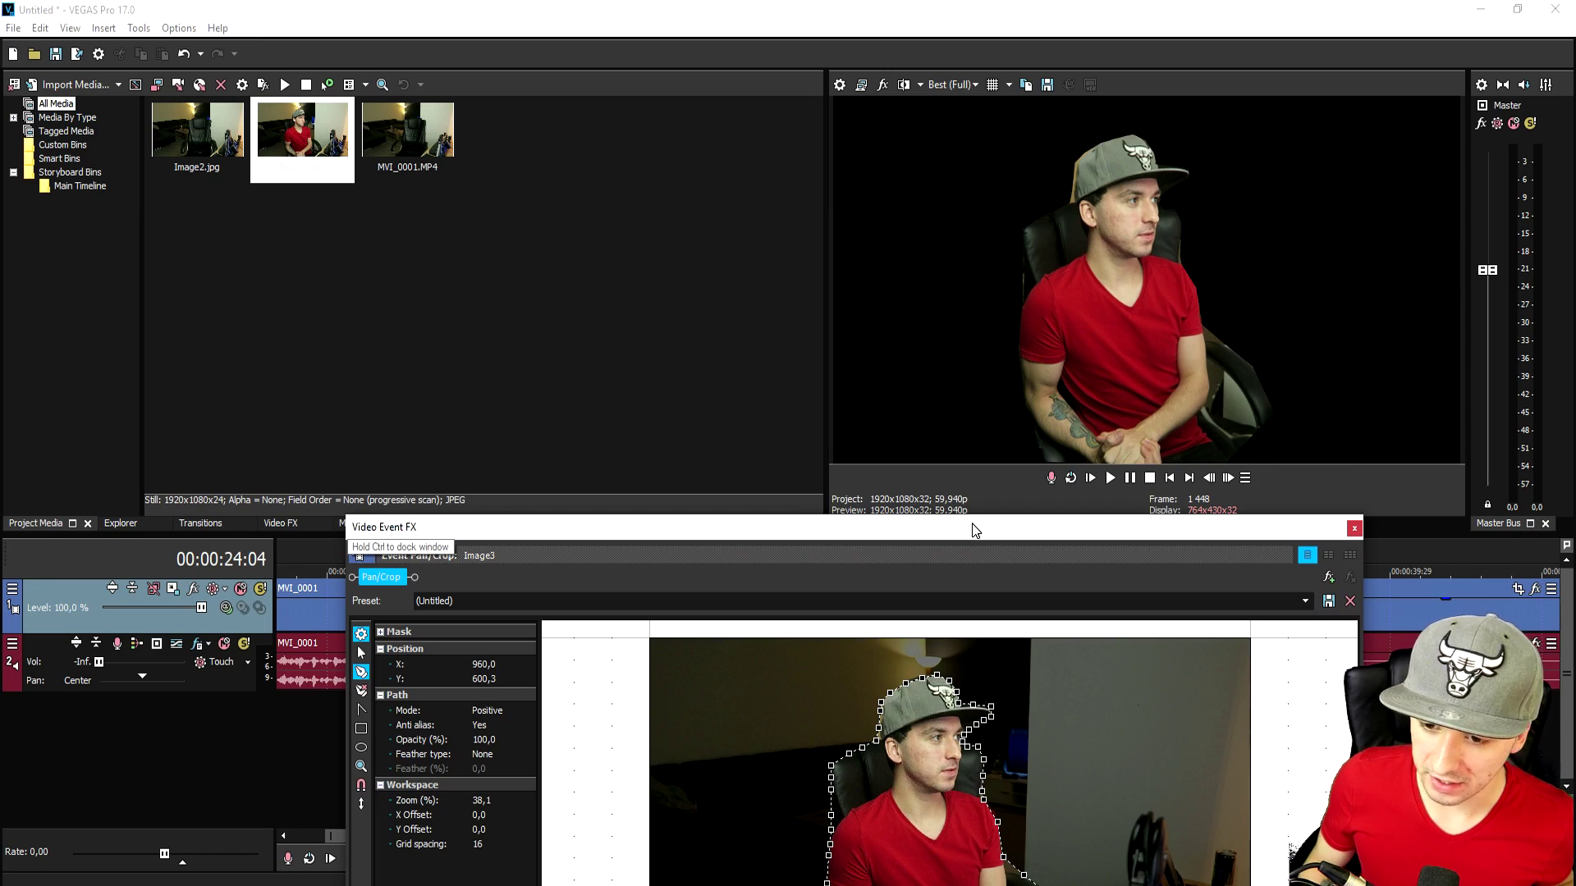
- Enlarge the masked still in the view and add a node to refine the outline
mouse_move(974, 529)
left_mouse_down()
mouse_move(968, 481)
mouse_move(993, 477)
left_mouse_up()
scroll(885, 638, "up", 3)
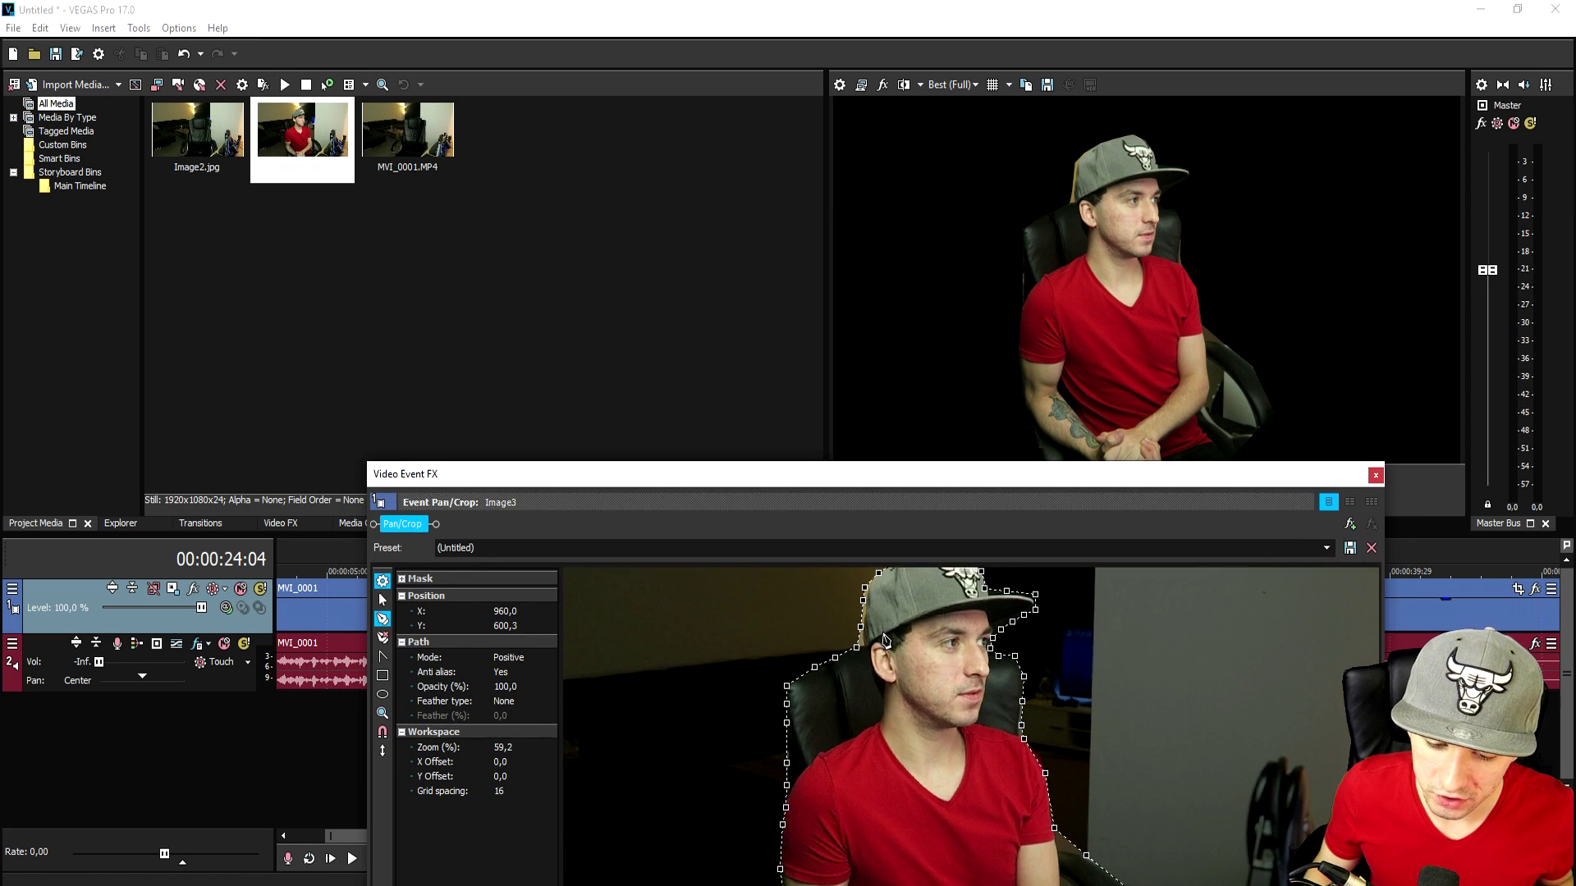
left_click(869, 589)
left_click(867, 590)
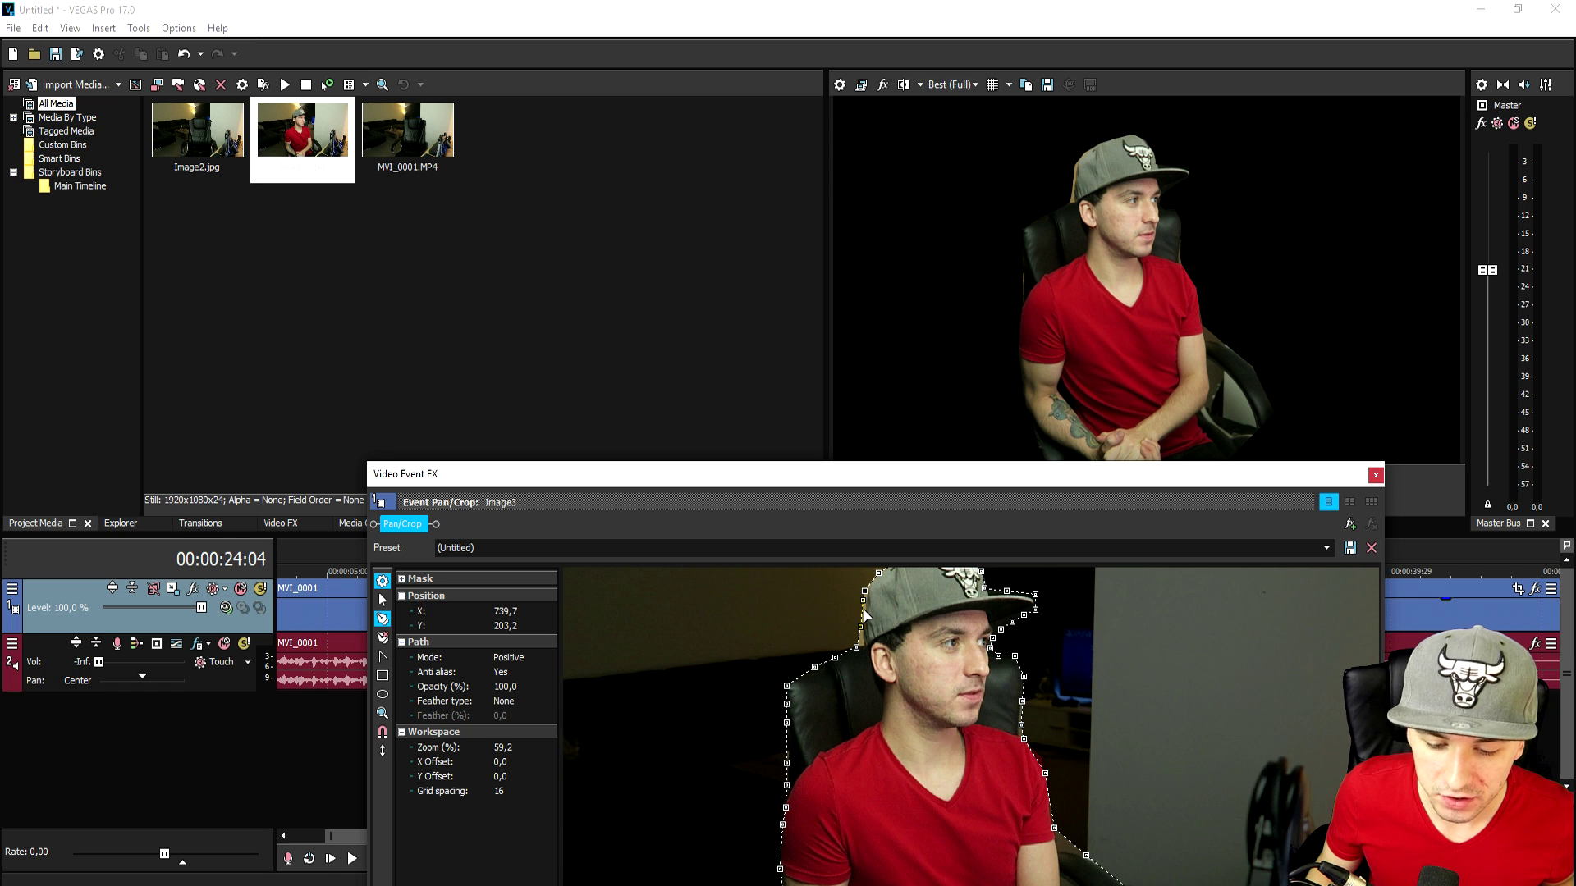
left_click(863, 611)
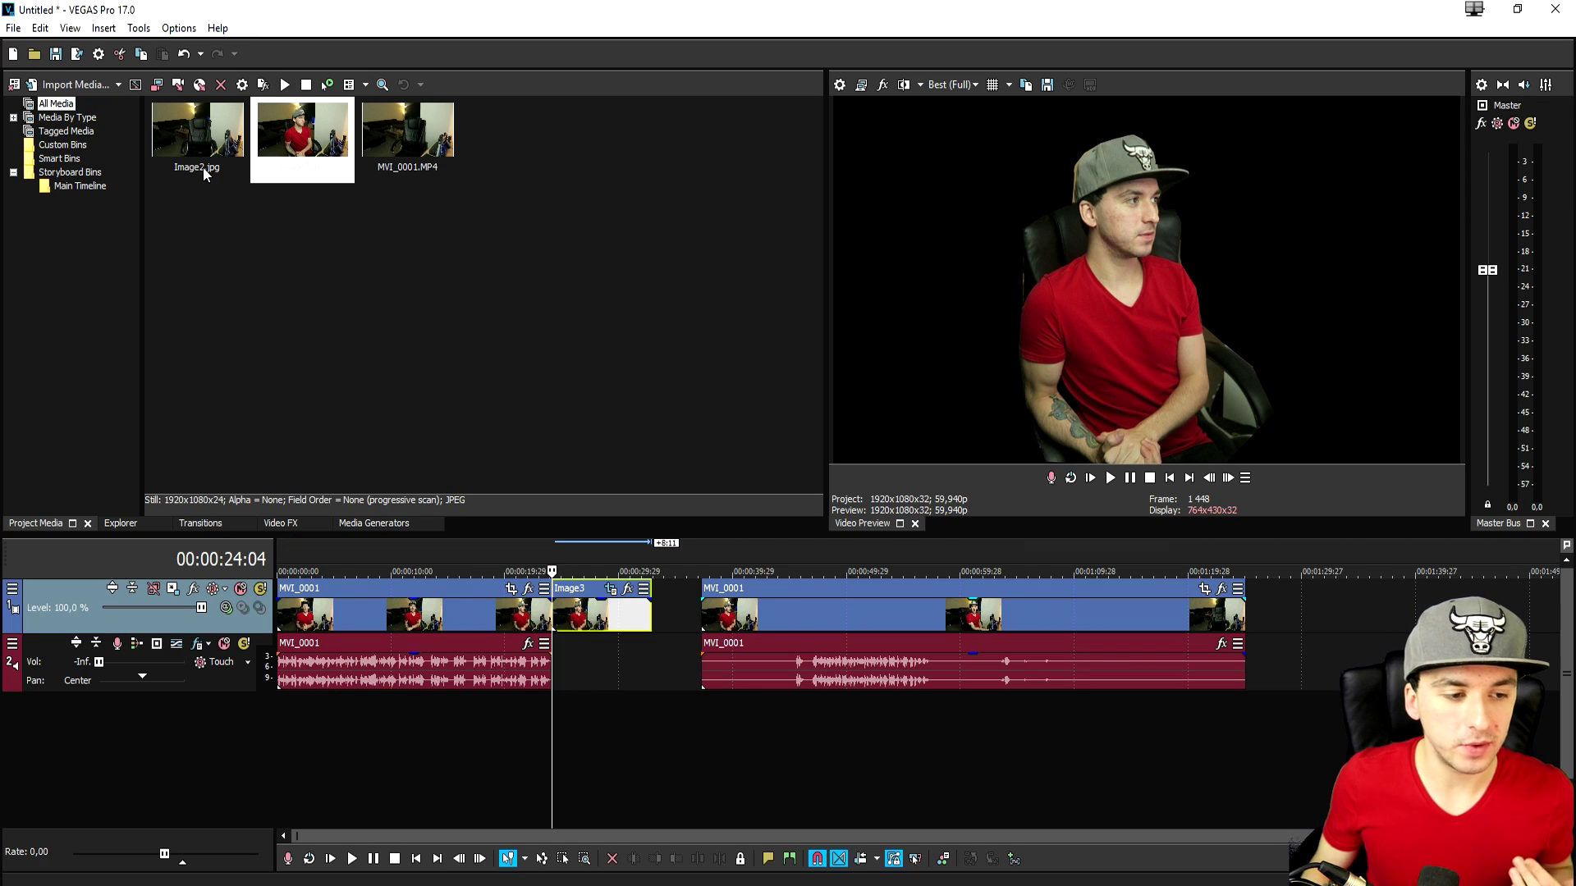
- Put Image2.jpg on track 2 under Image3, extend it to Image3's end, and preview
left_click(203, 167)
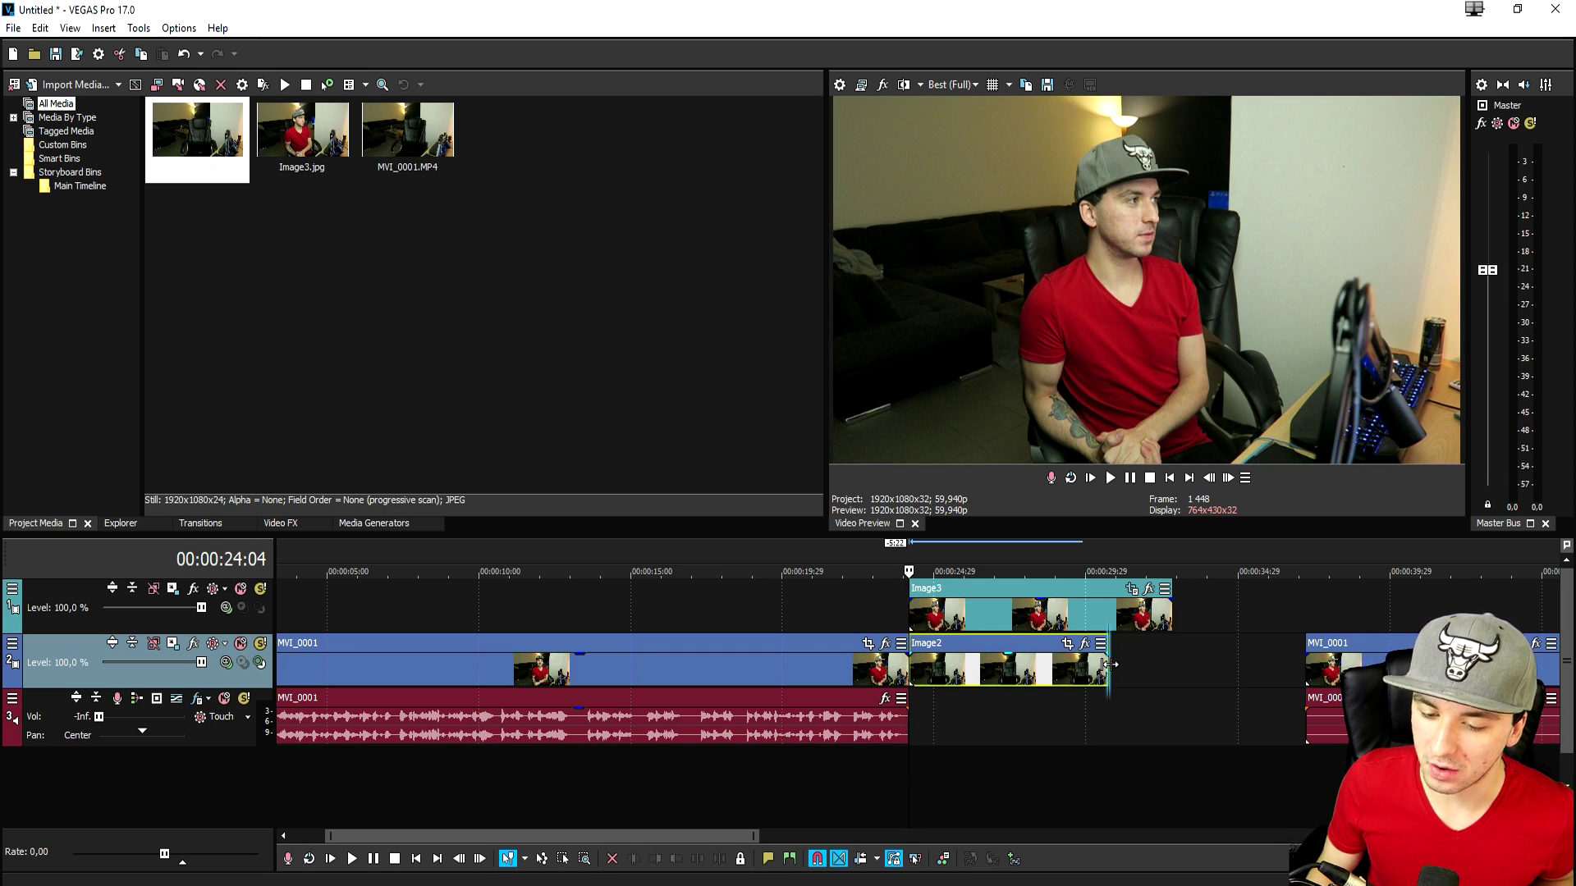
left_click_drag(1112, 665, 1172, 665)
key("space")
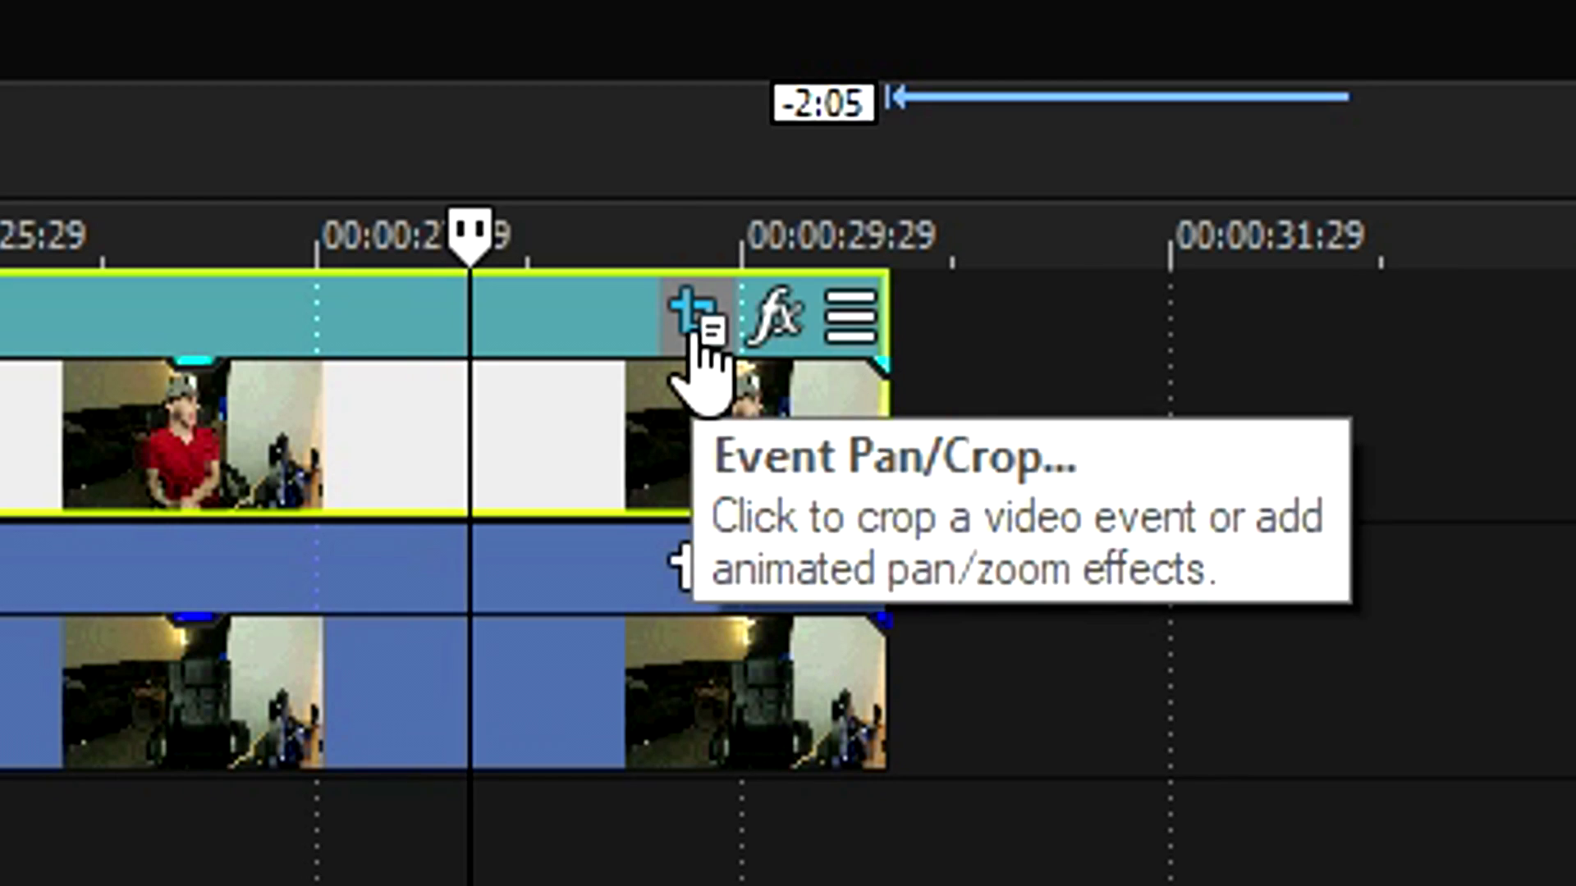
left_click(693, 323)
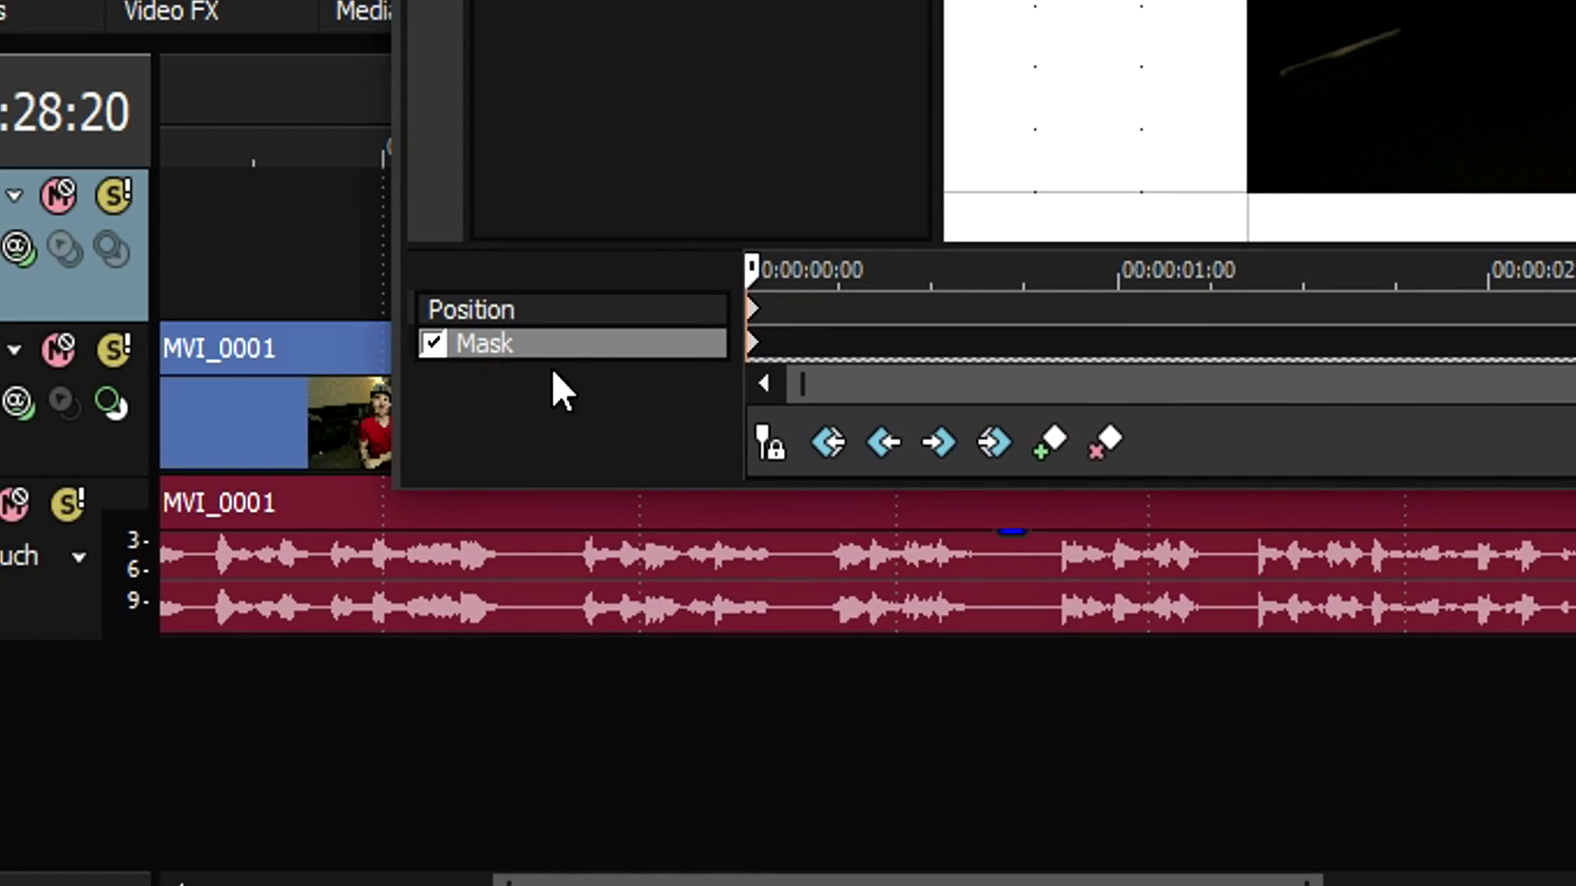
- Tighten Image3's Position framing at its end so the still zooms in over time
left_click(563, 310)
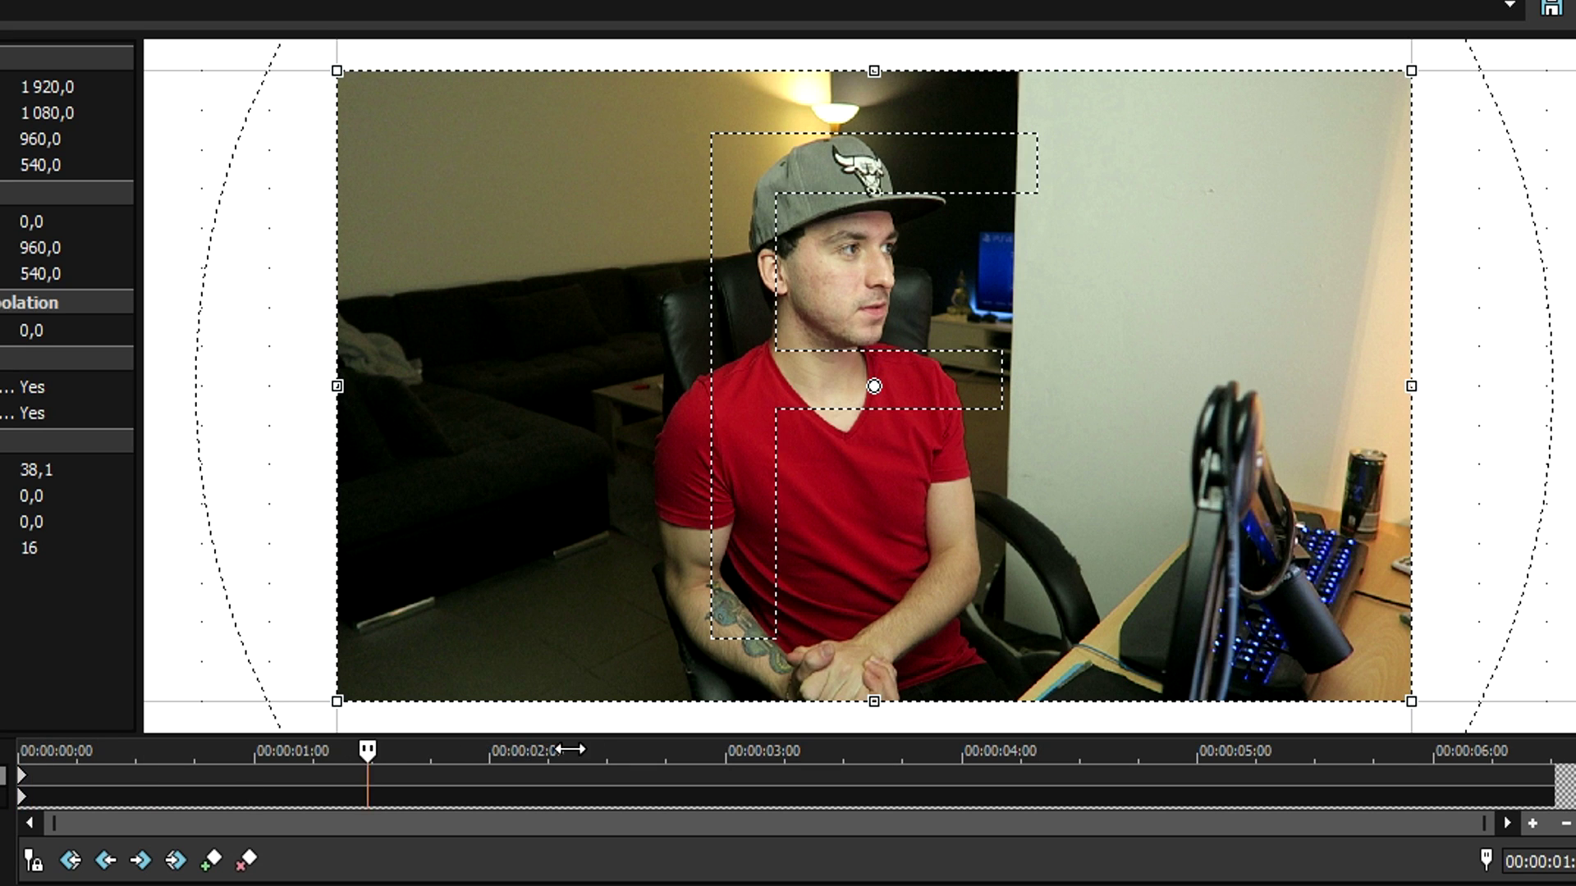
left_click_drag(1416, 72, 1320, 107)
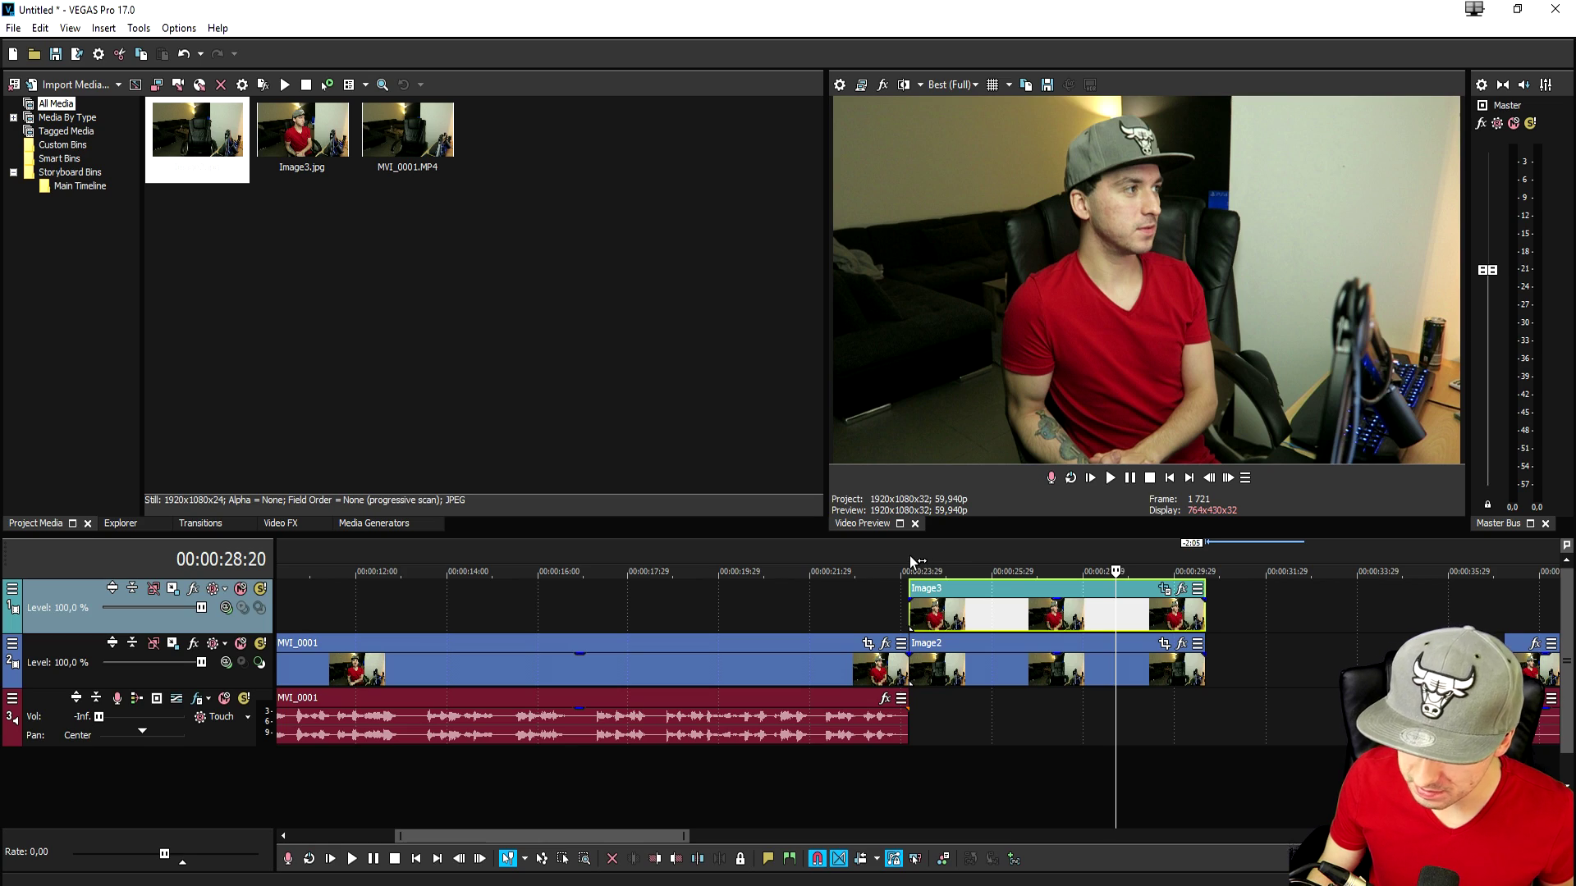
left_click(884, 547)
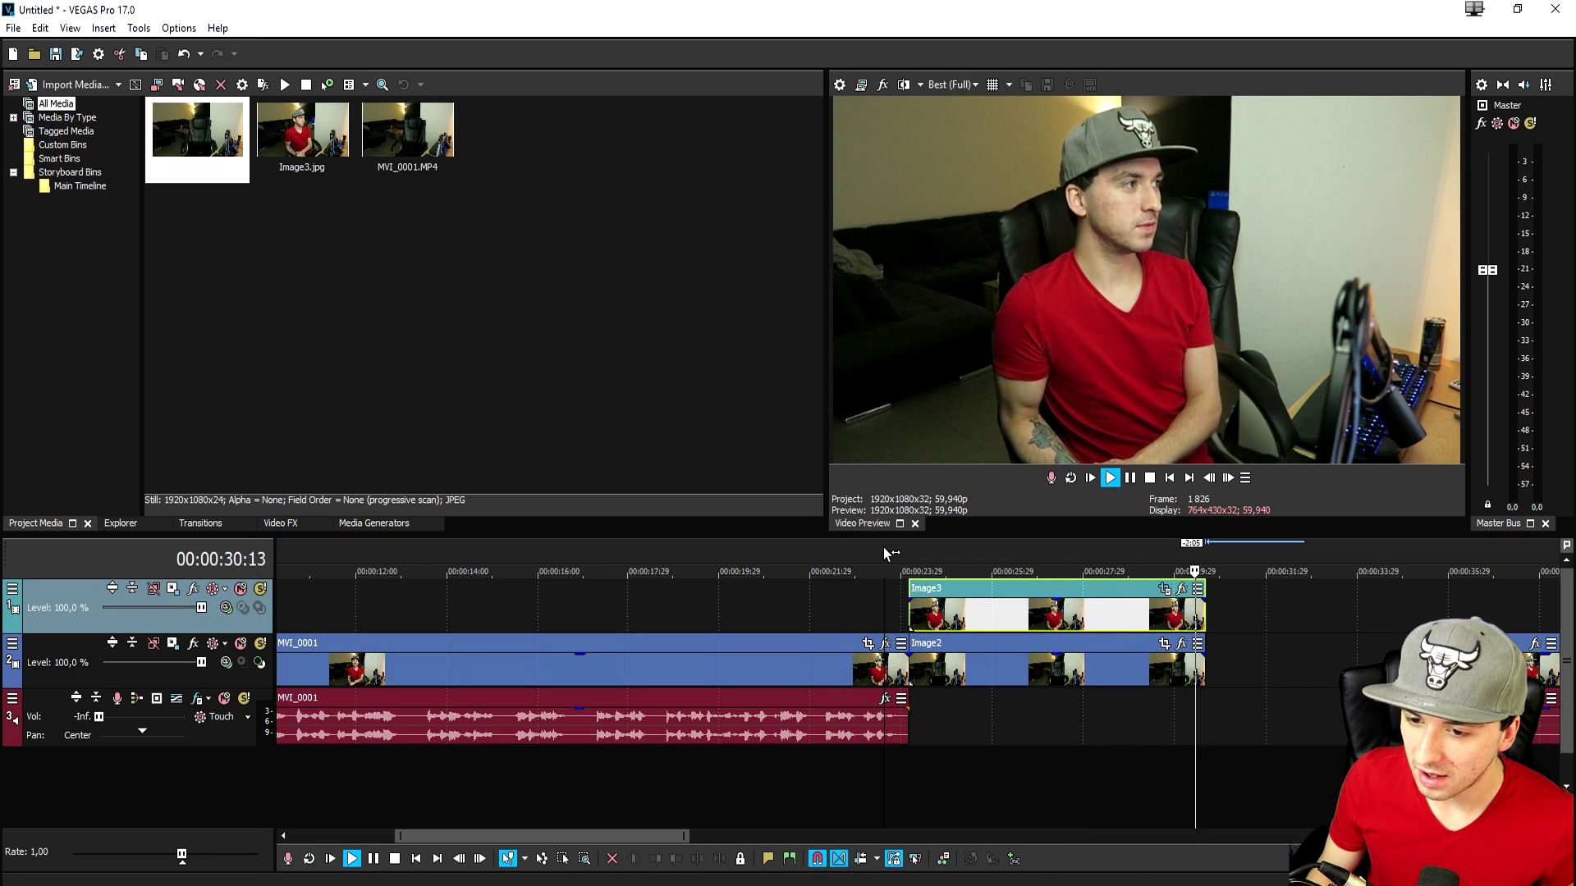
- Stop playback and select the Image2 background clip on track 2
key("space")
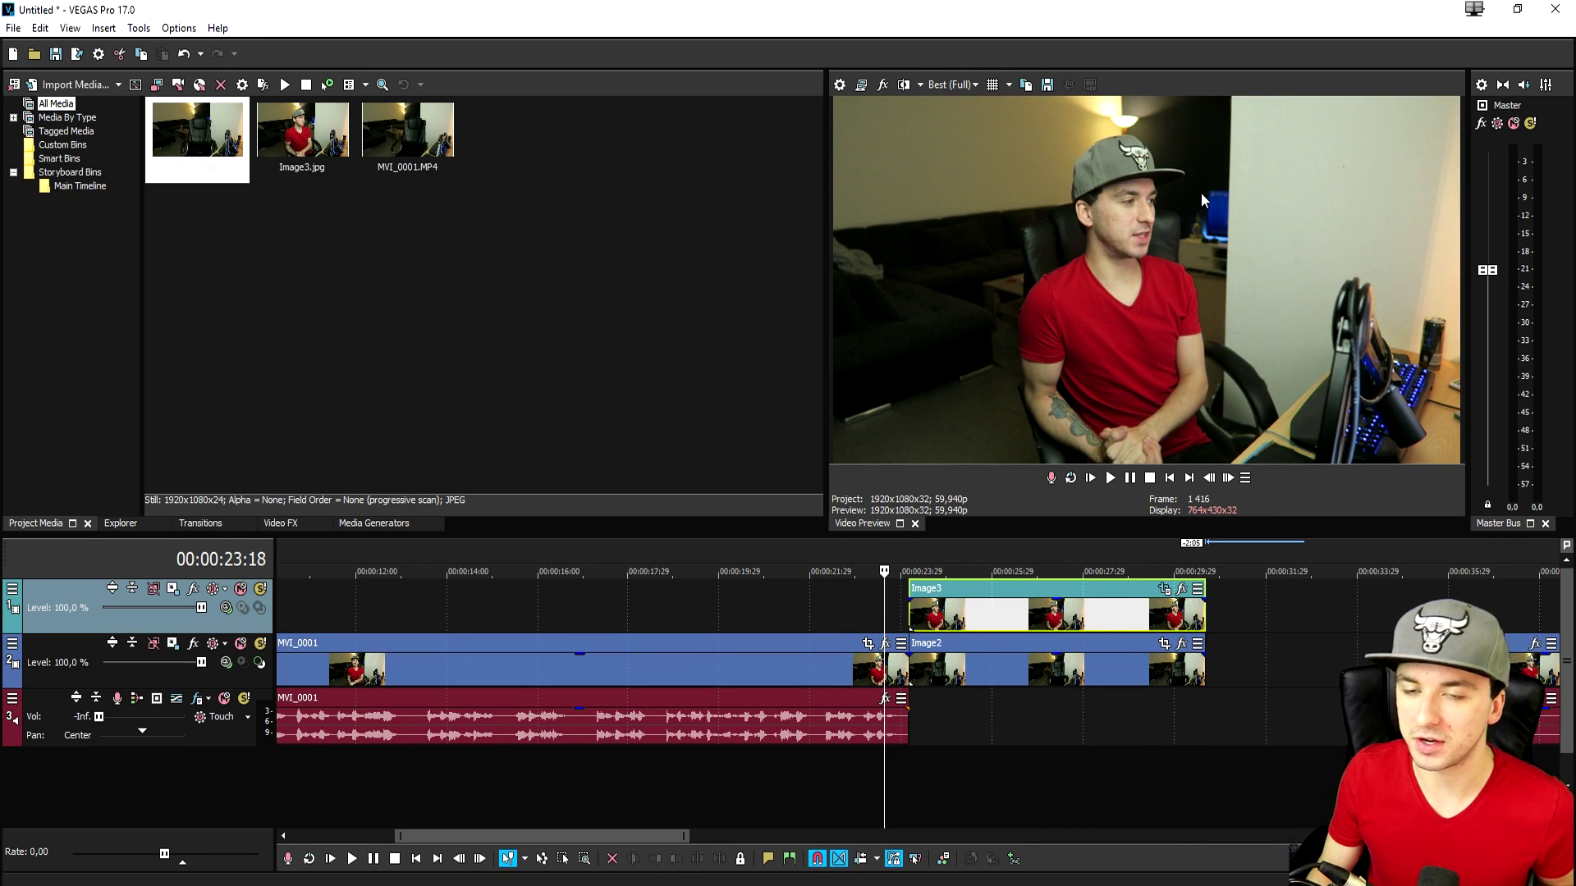
left_click(986, 674)
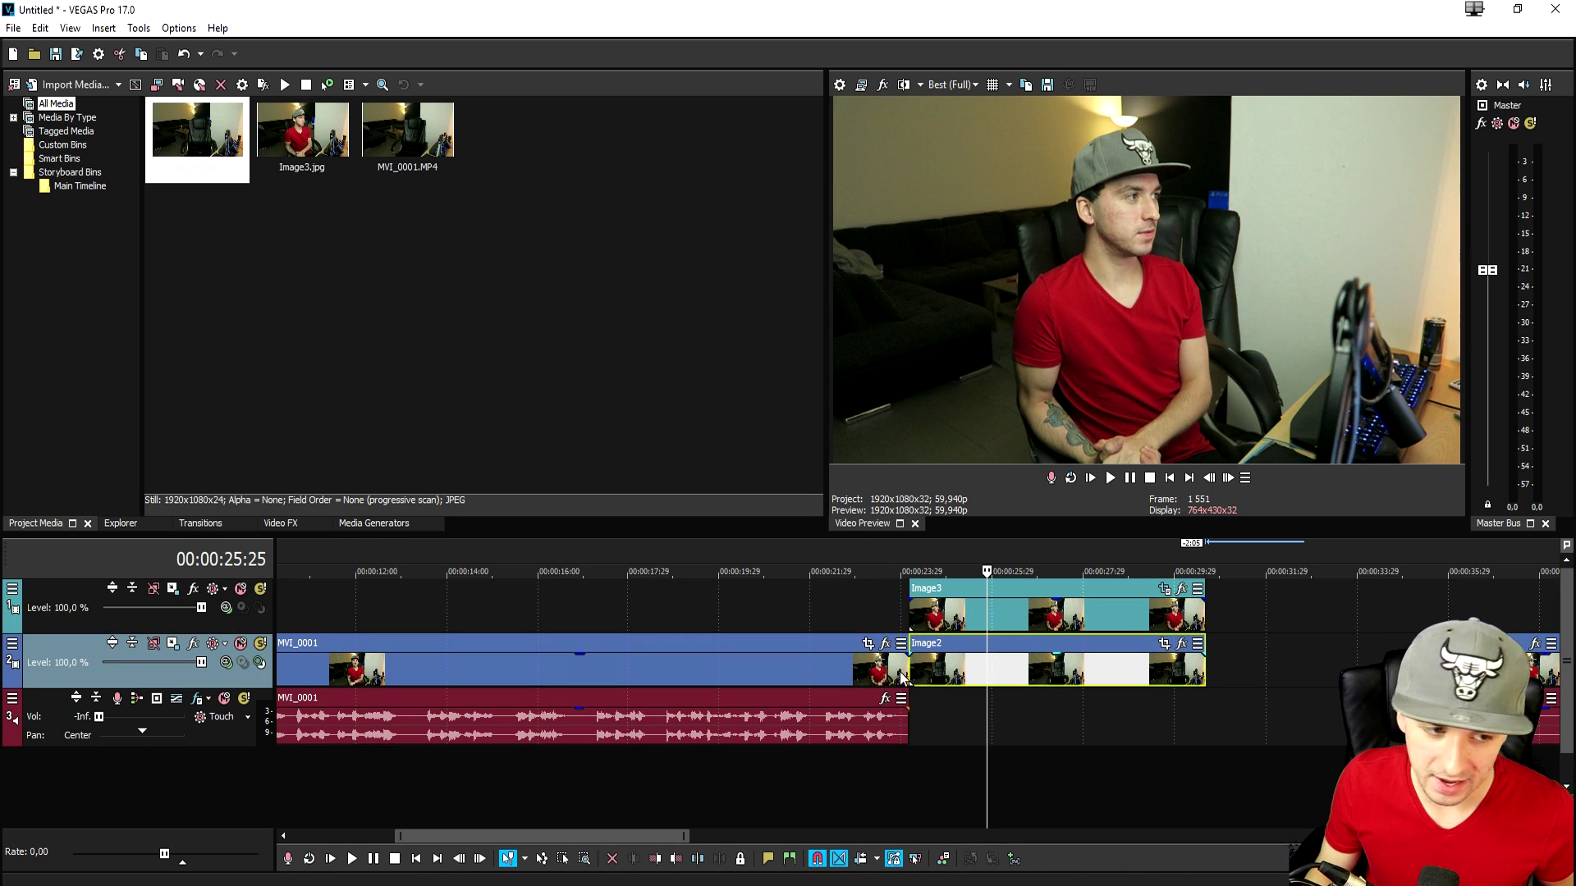
- Apply the Gaussian Blur 'Light Blur' preset to Image2
left_click(279, 523)
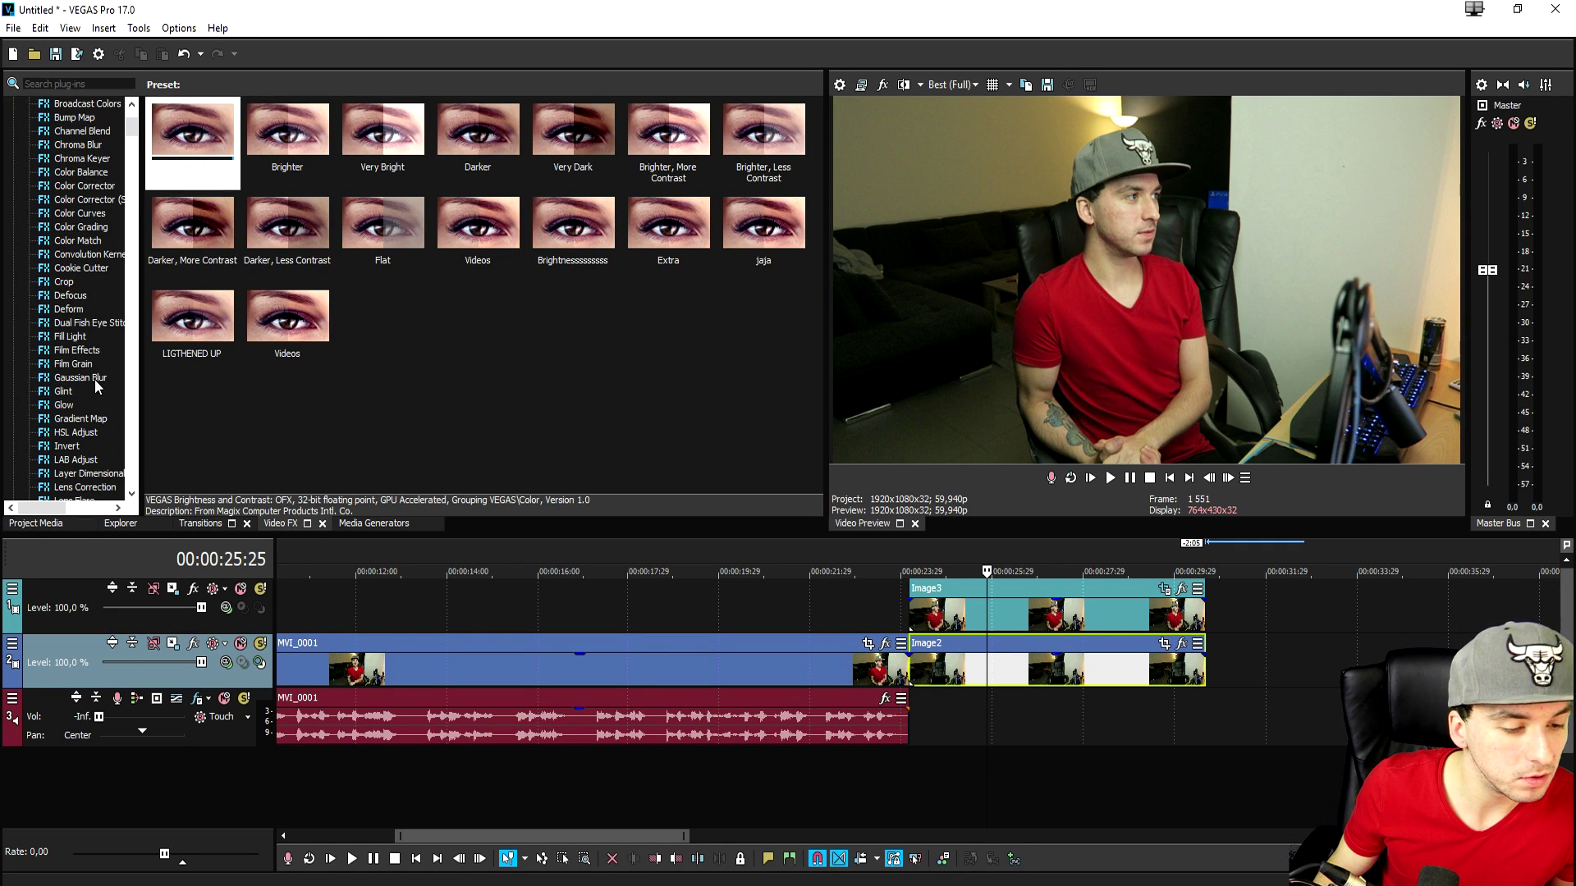
left_click(95, 379)
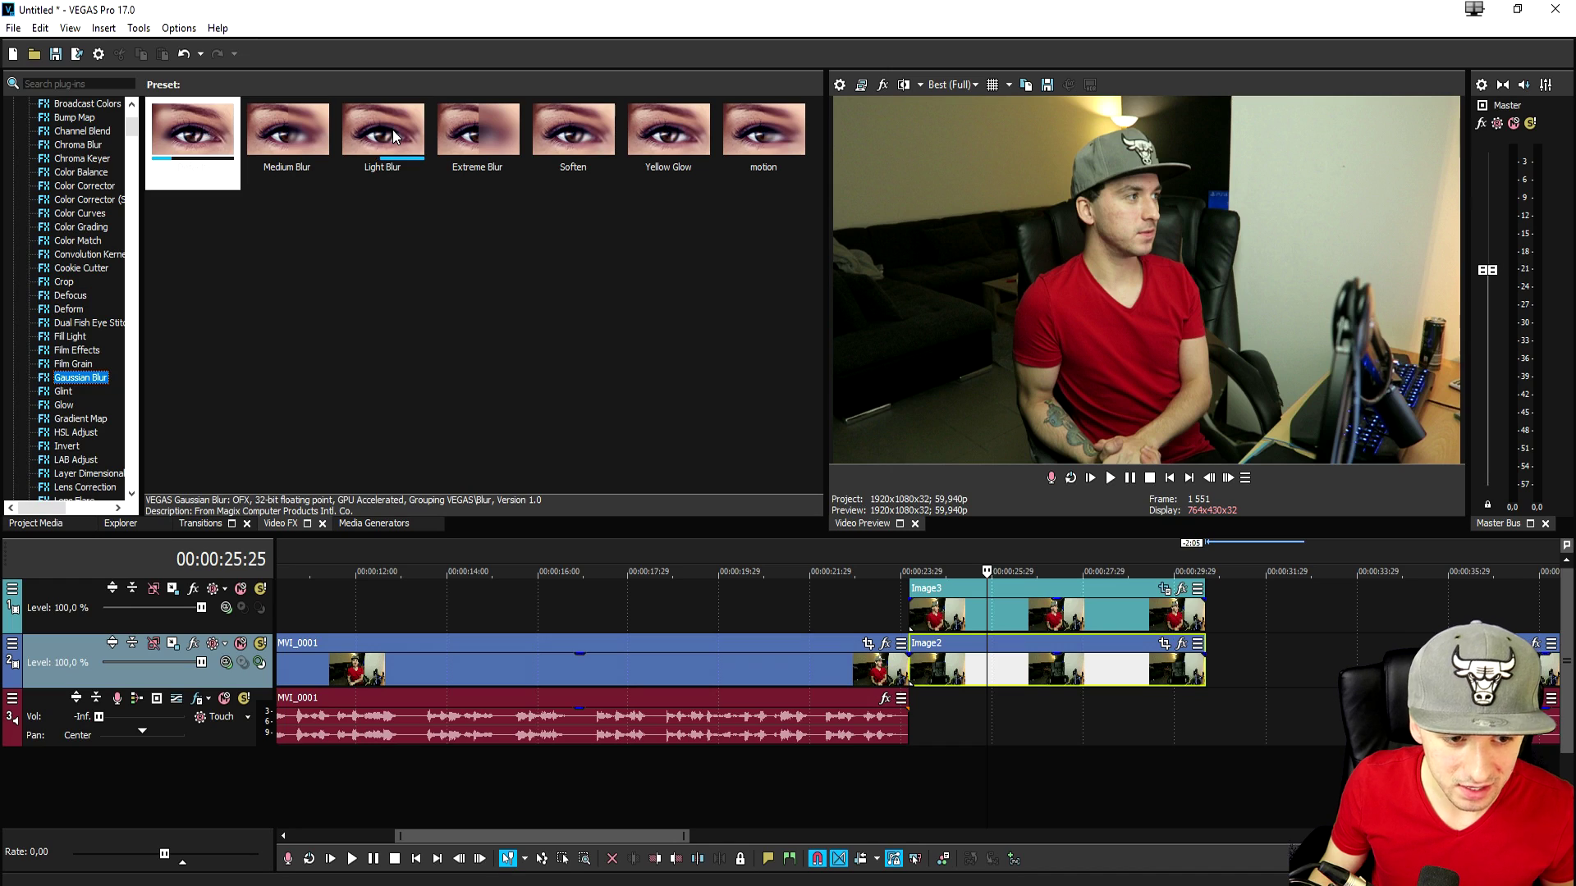
left_click_drag(393, 131, 1046, 669)
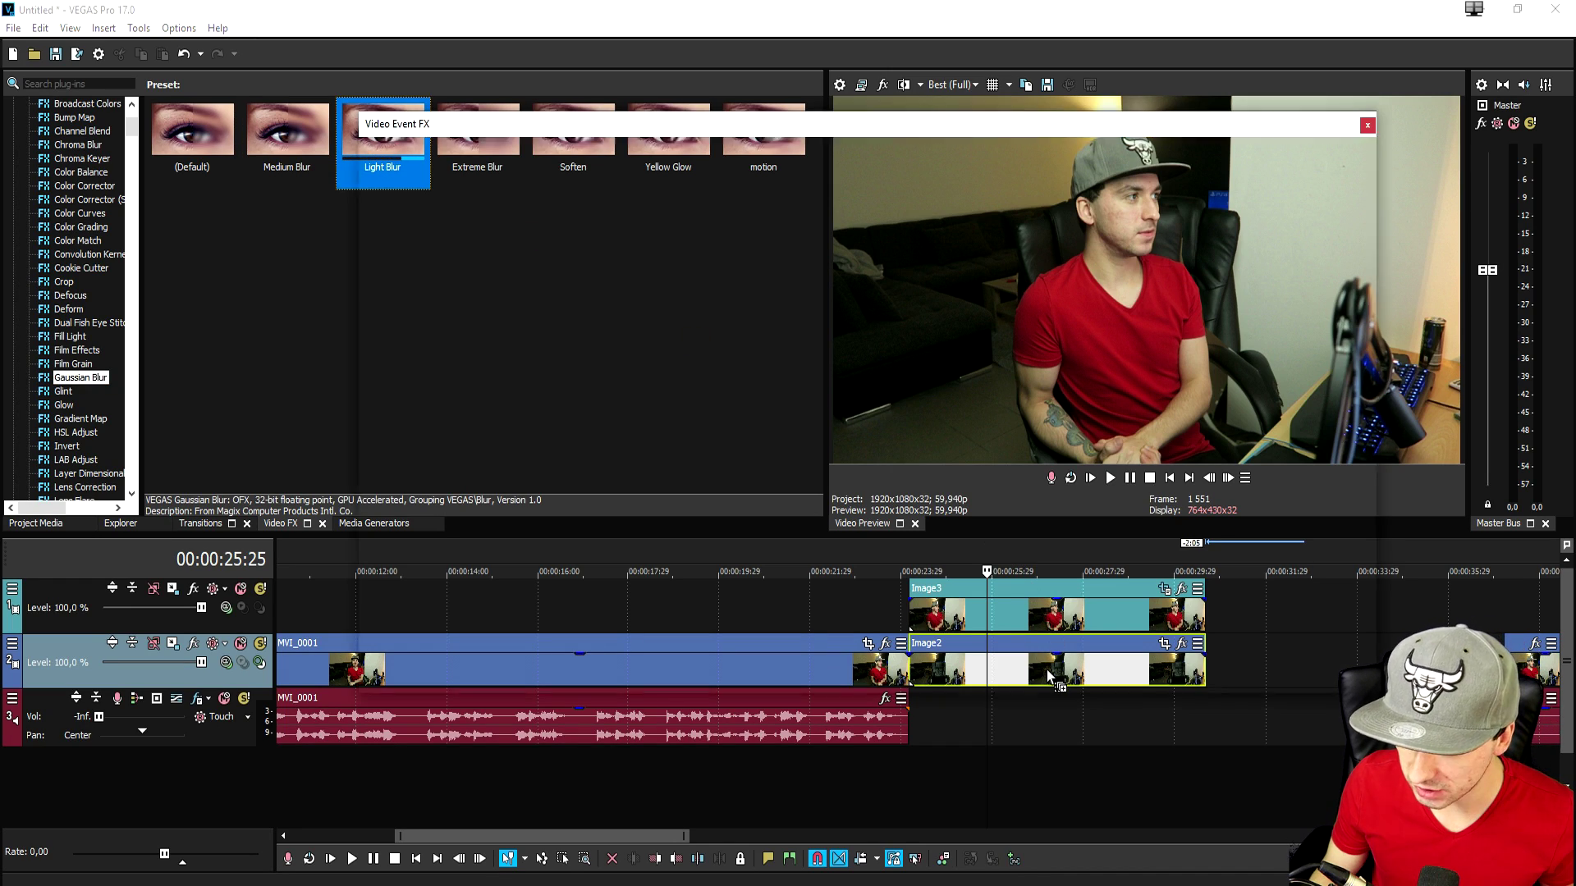
left_click(1367, 126)
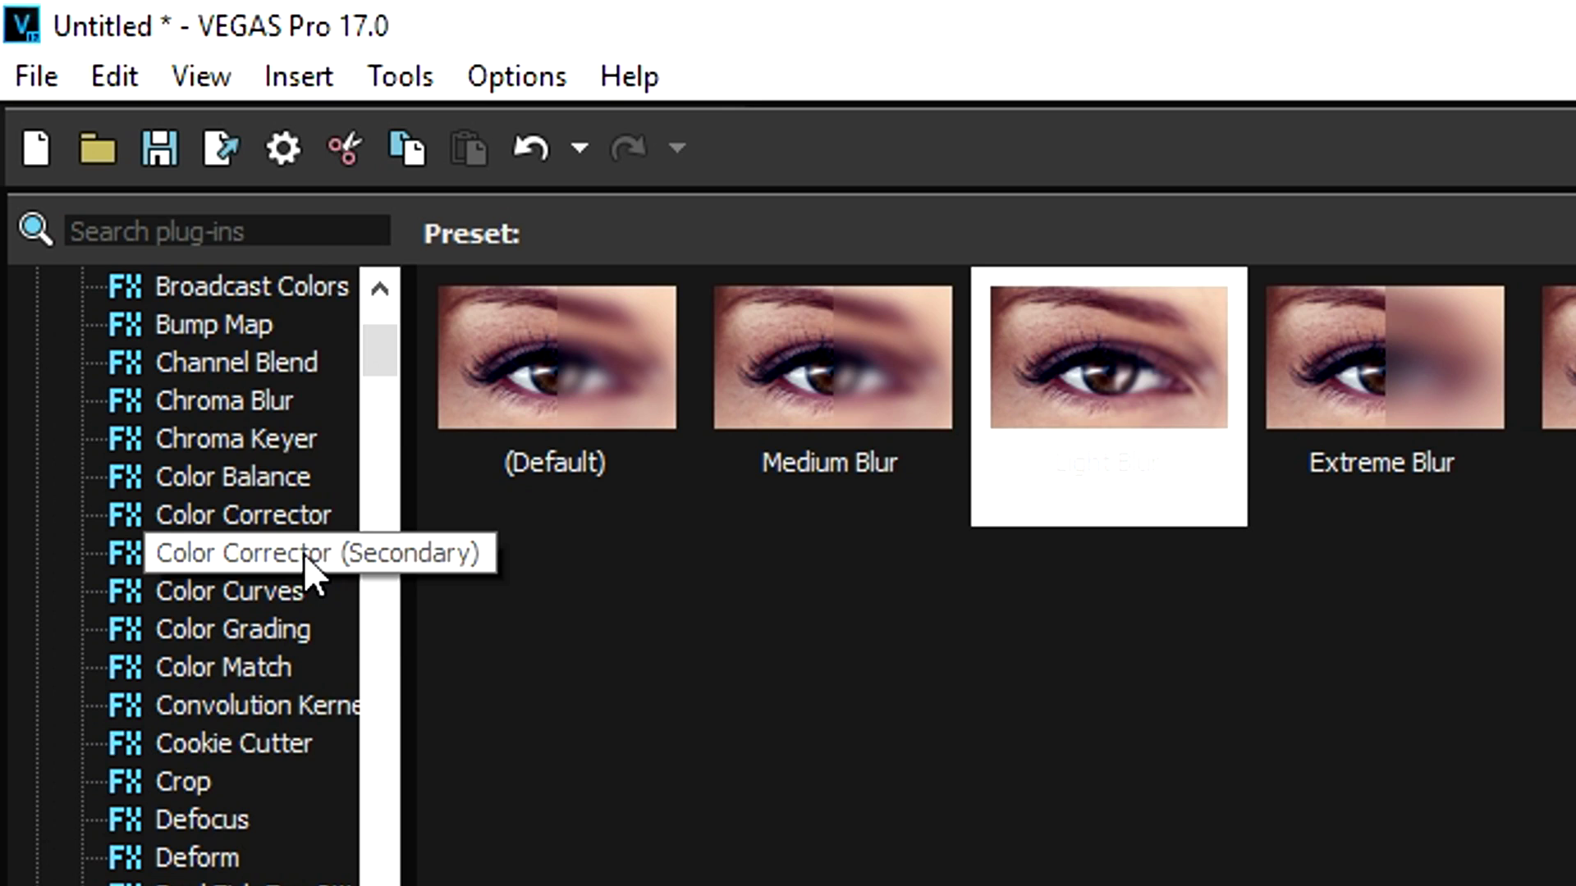
- Apply the Color Corrector 'Red Midtones' preset to Image2
left_click(104, 186)
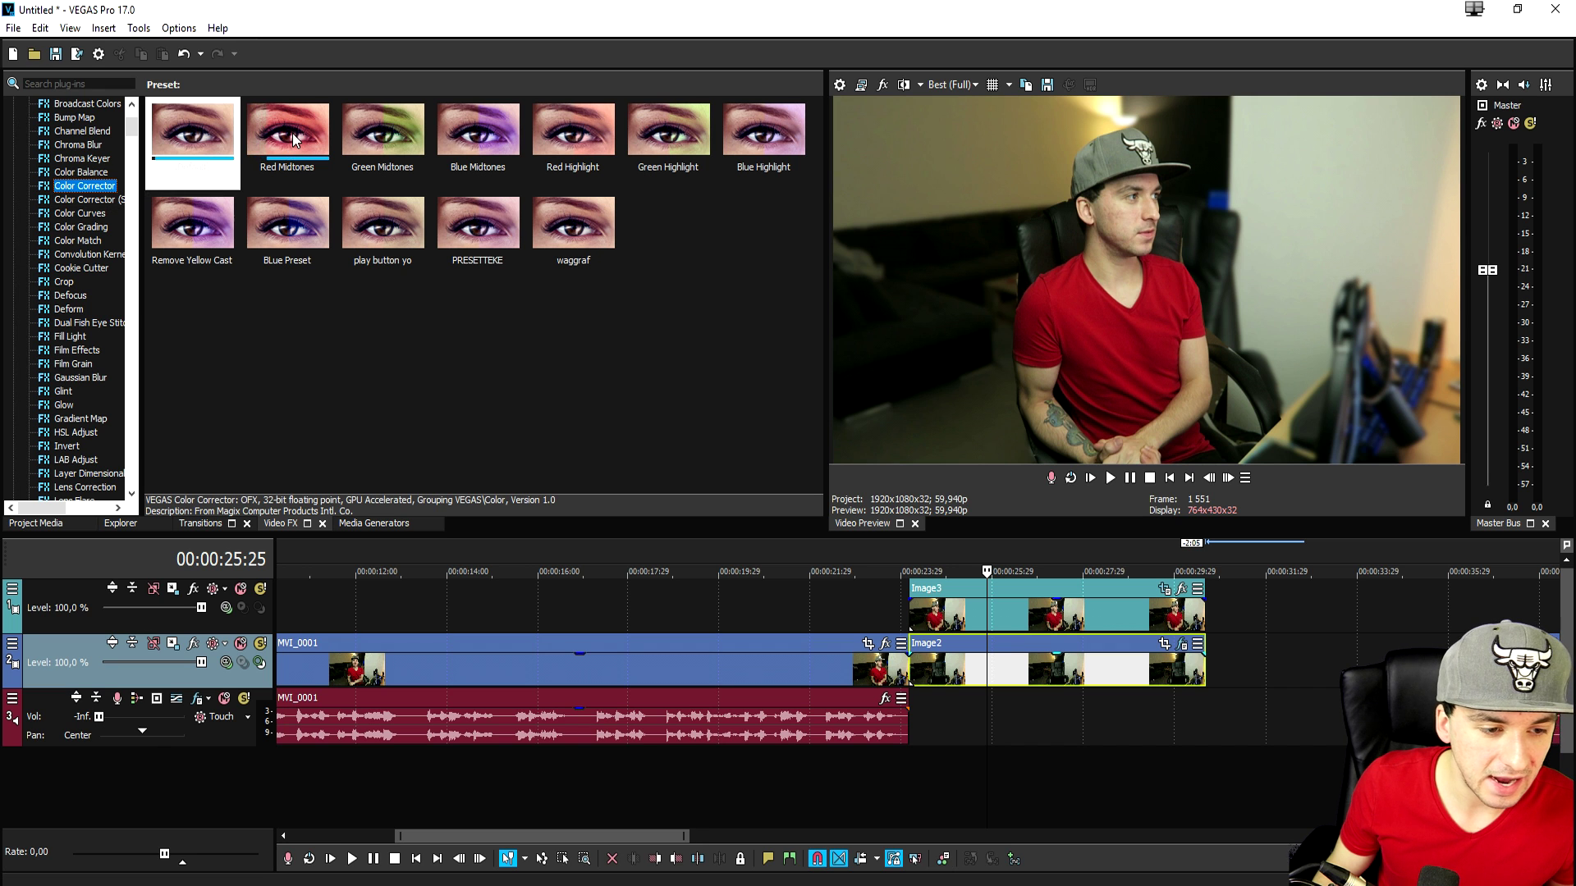
left_click_drag(827, 426, 1017, 661)
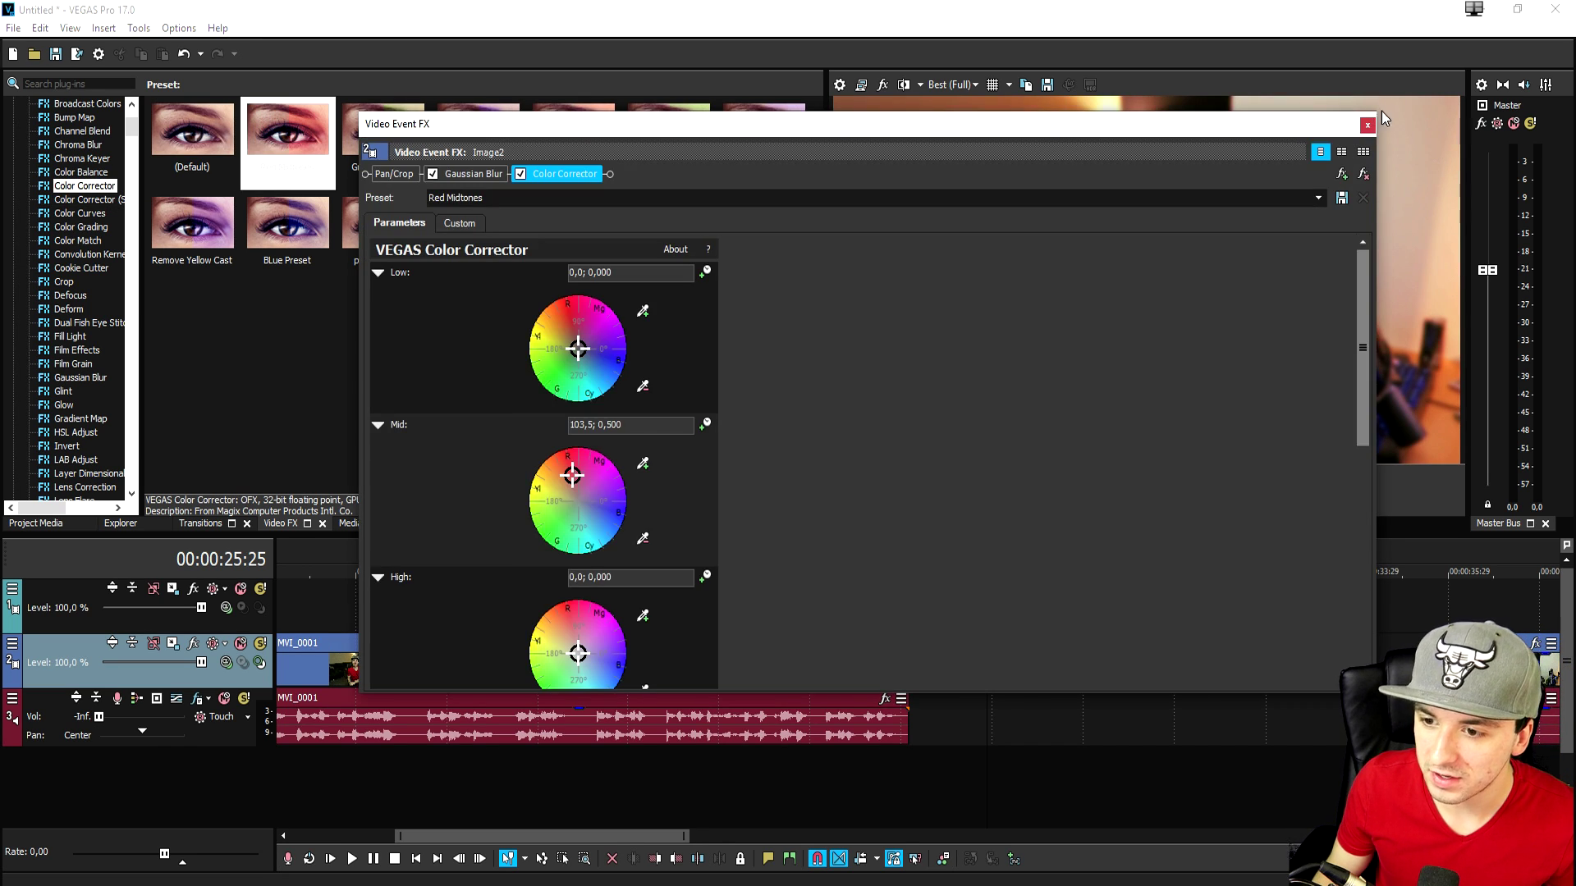
left_click(1378, 114)
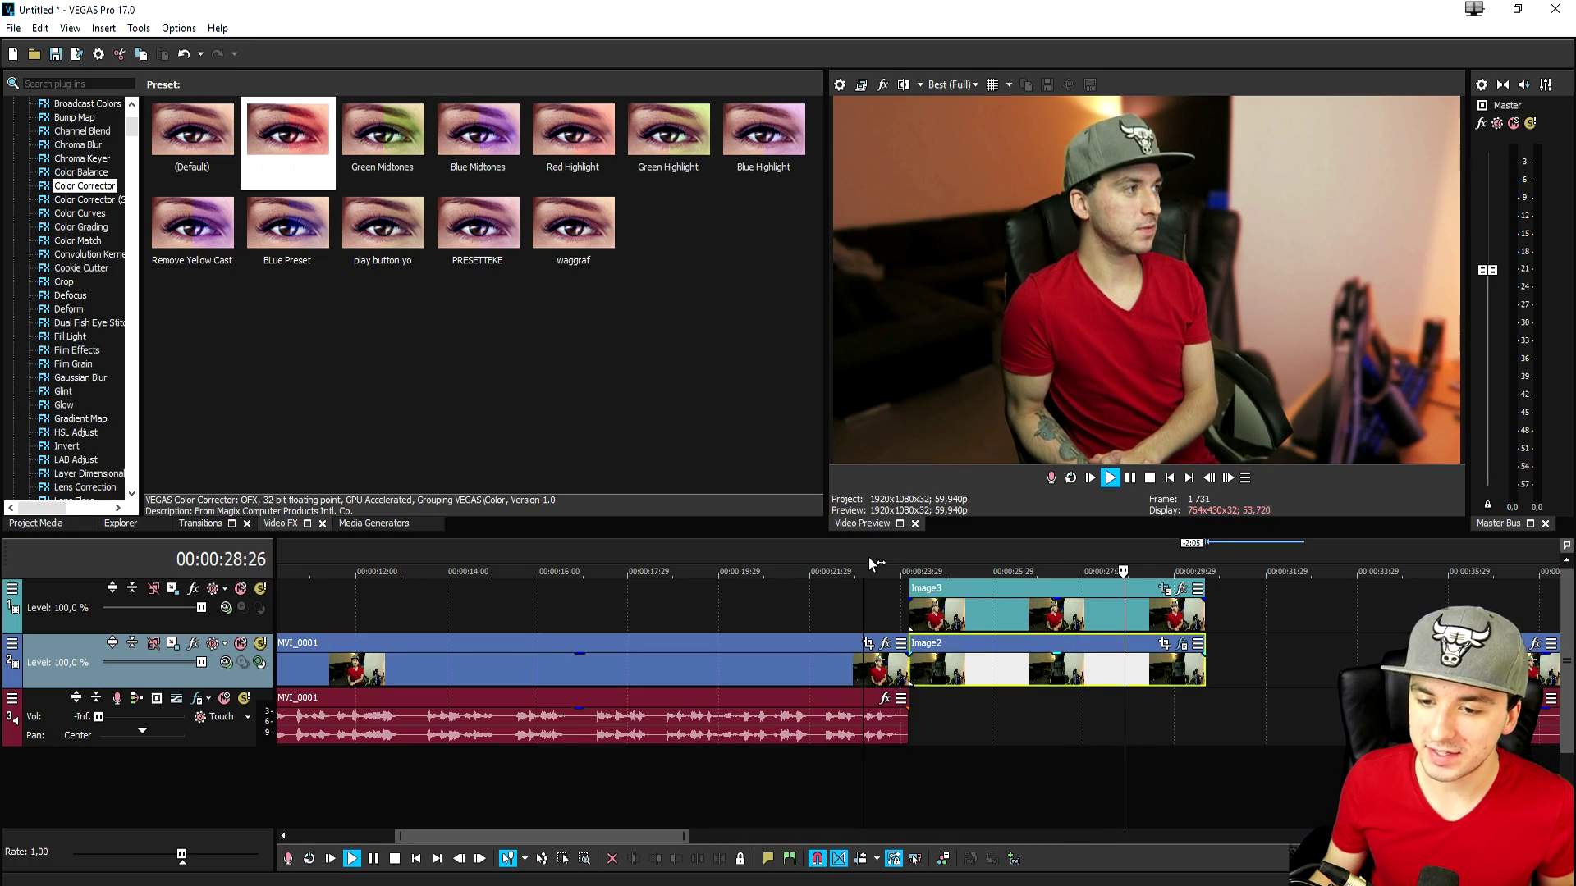
key("space")
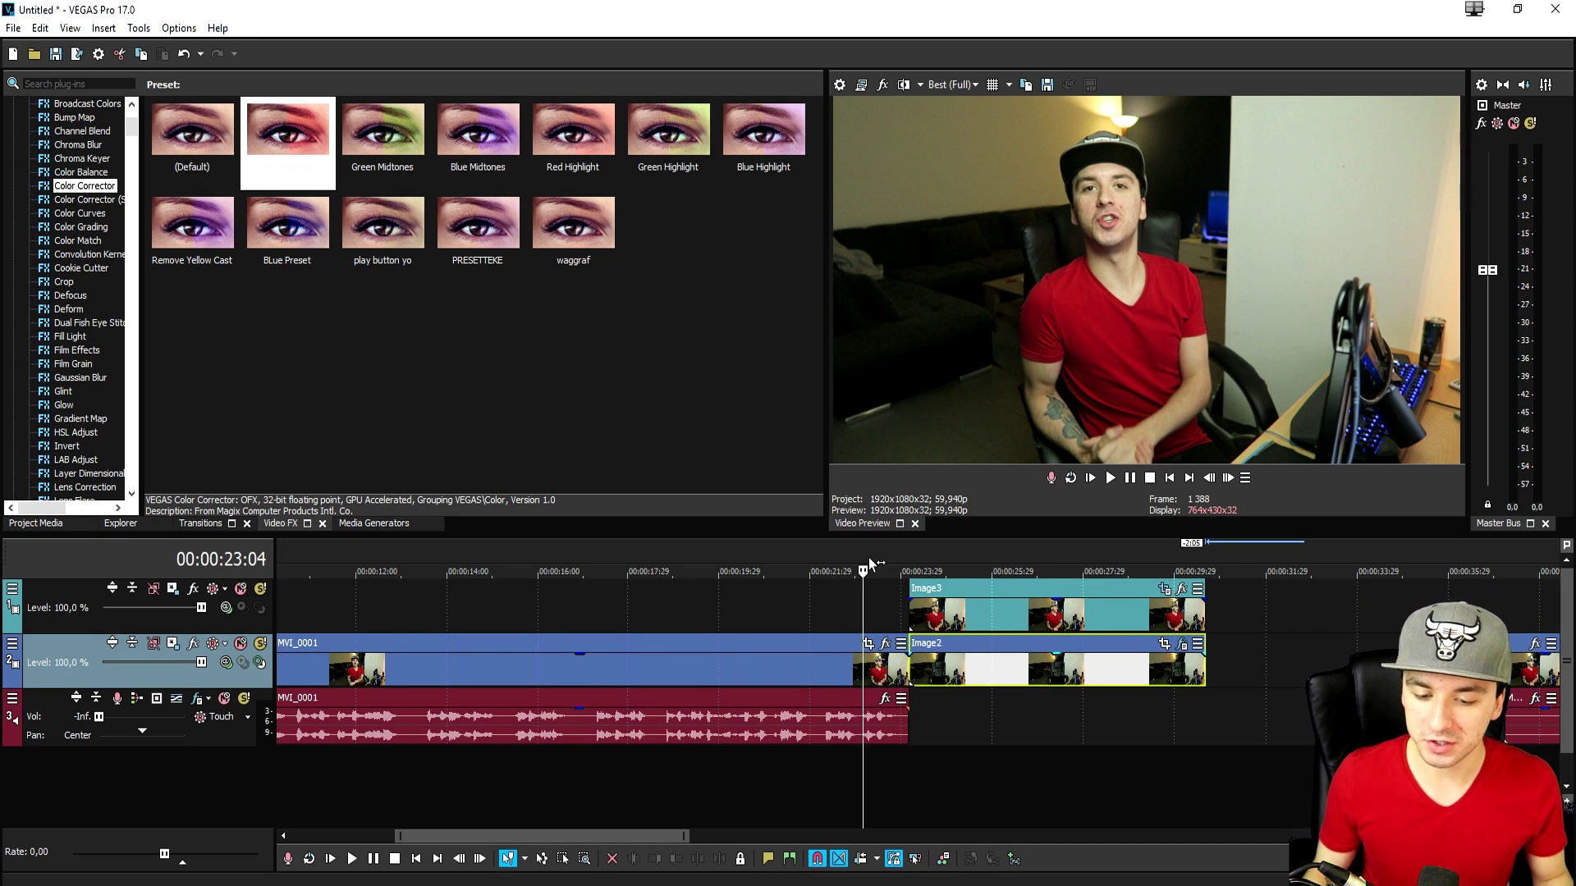
key("space")
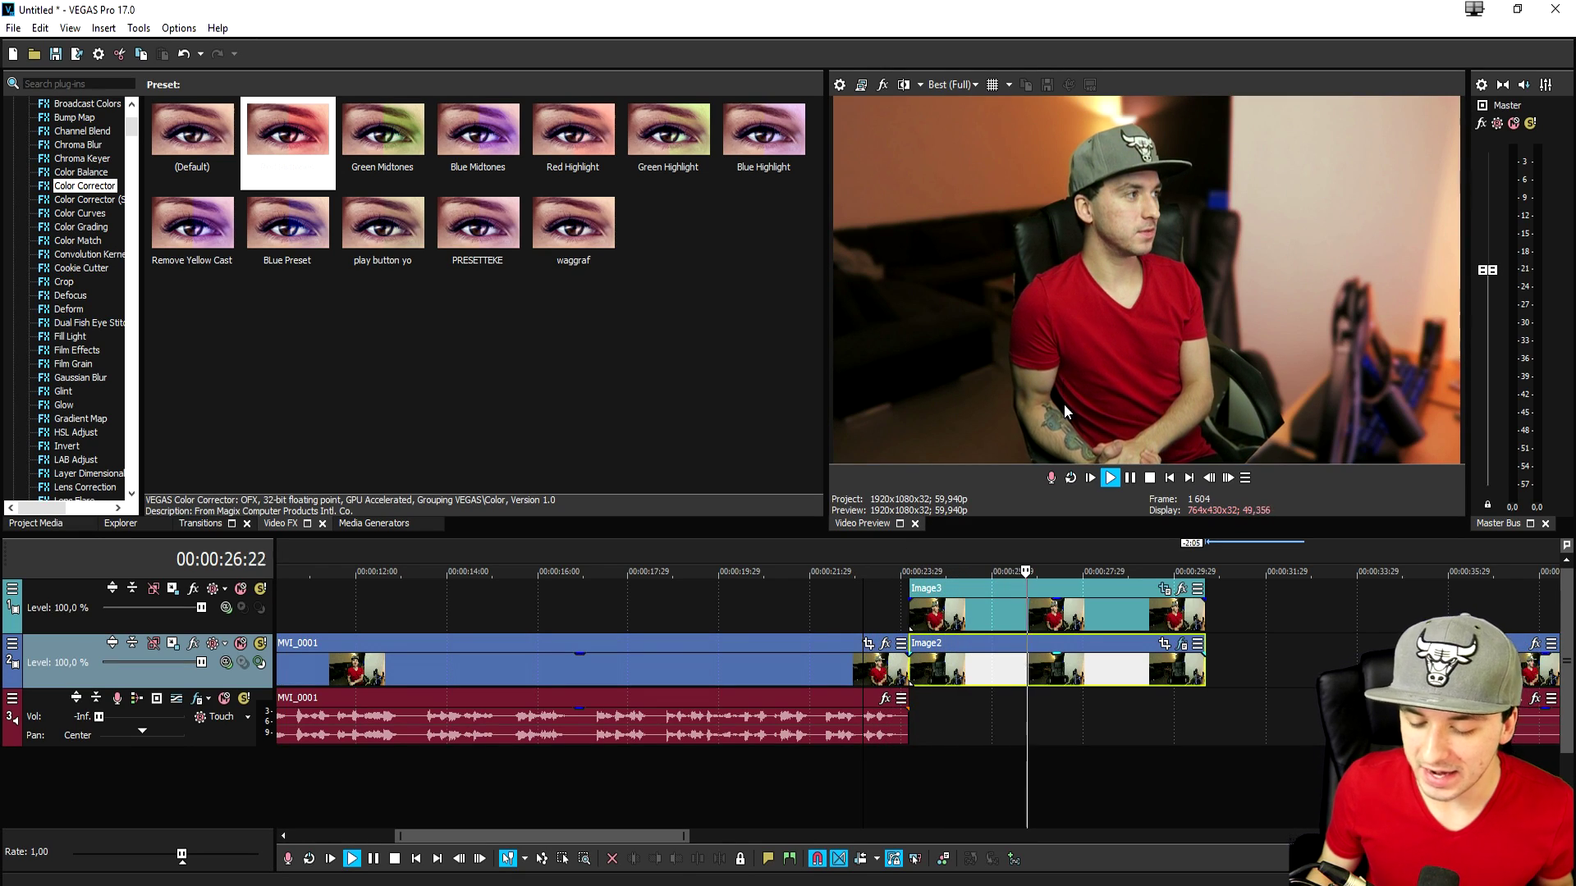
key("space")
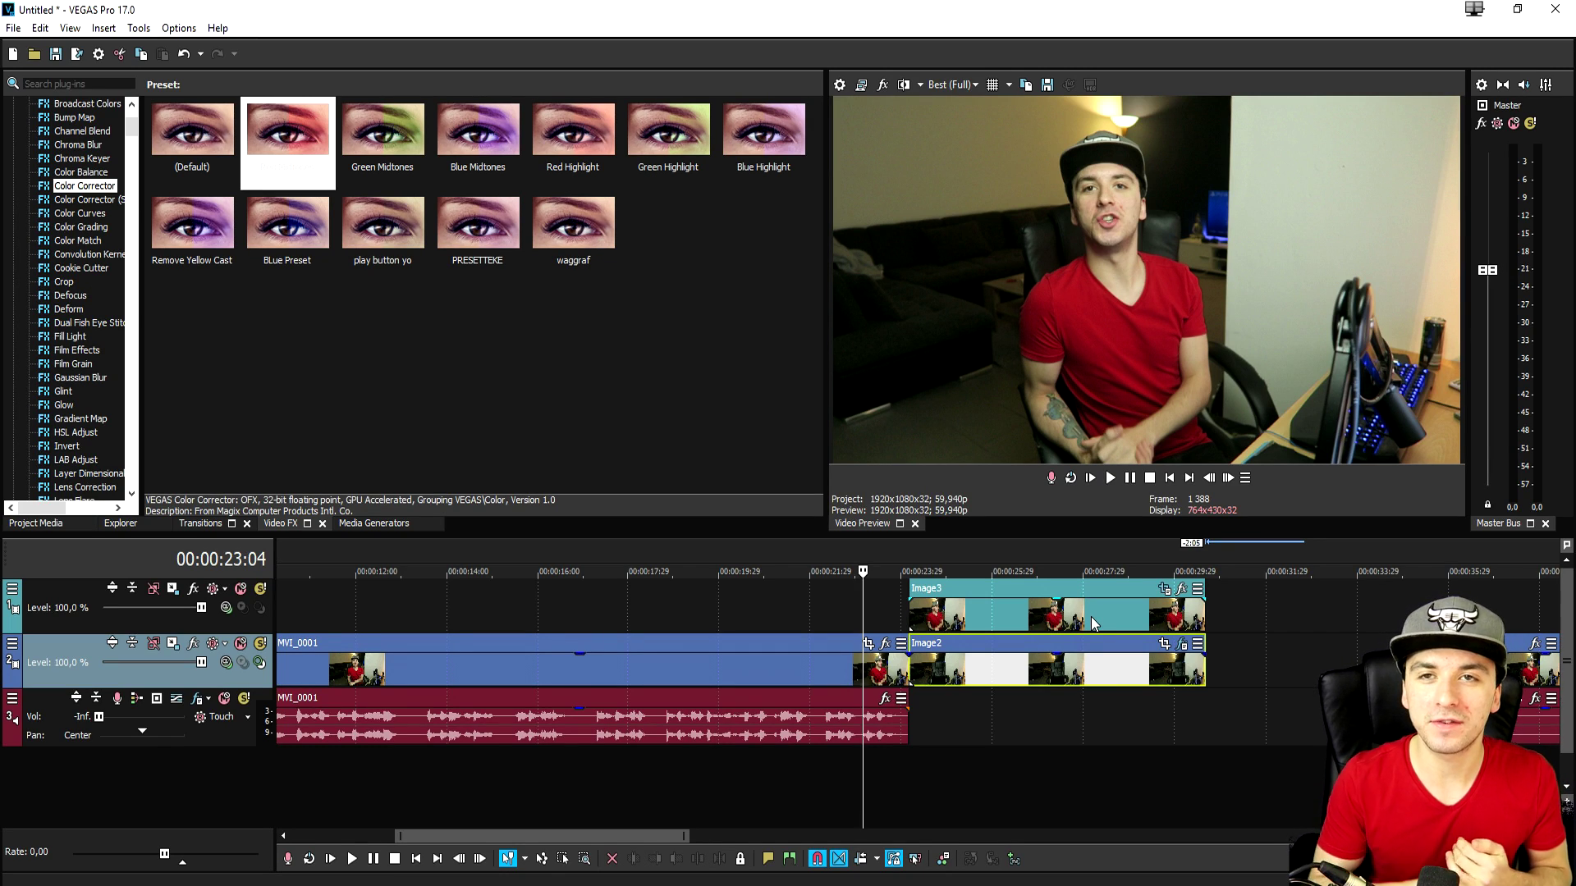
scroll(1091, 623, "down", 3)
left_click(886, 668)
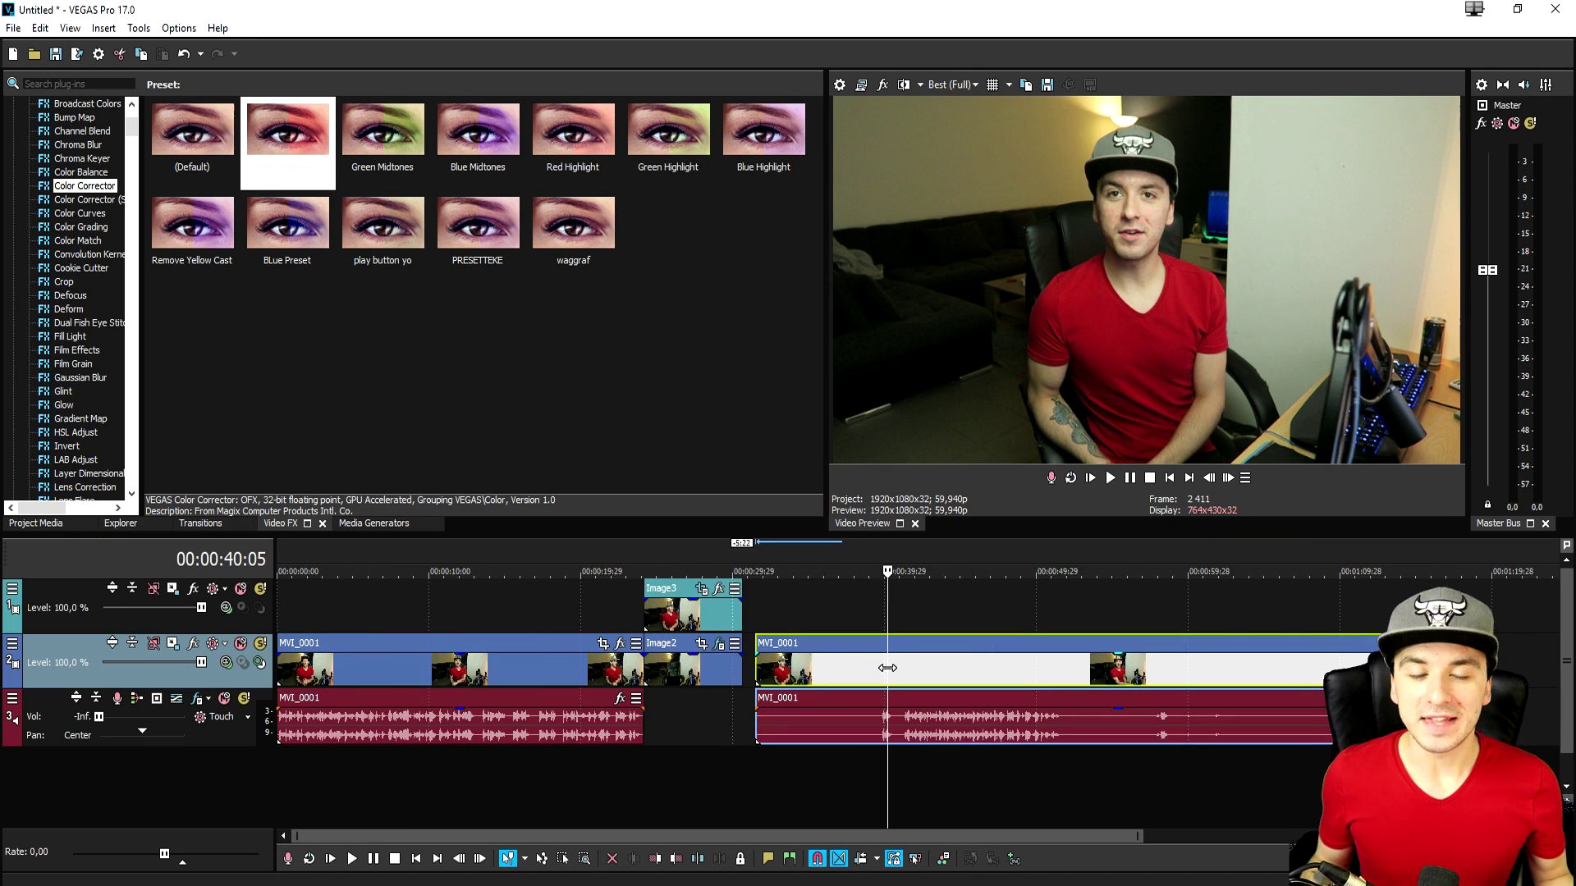